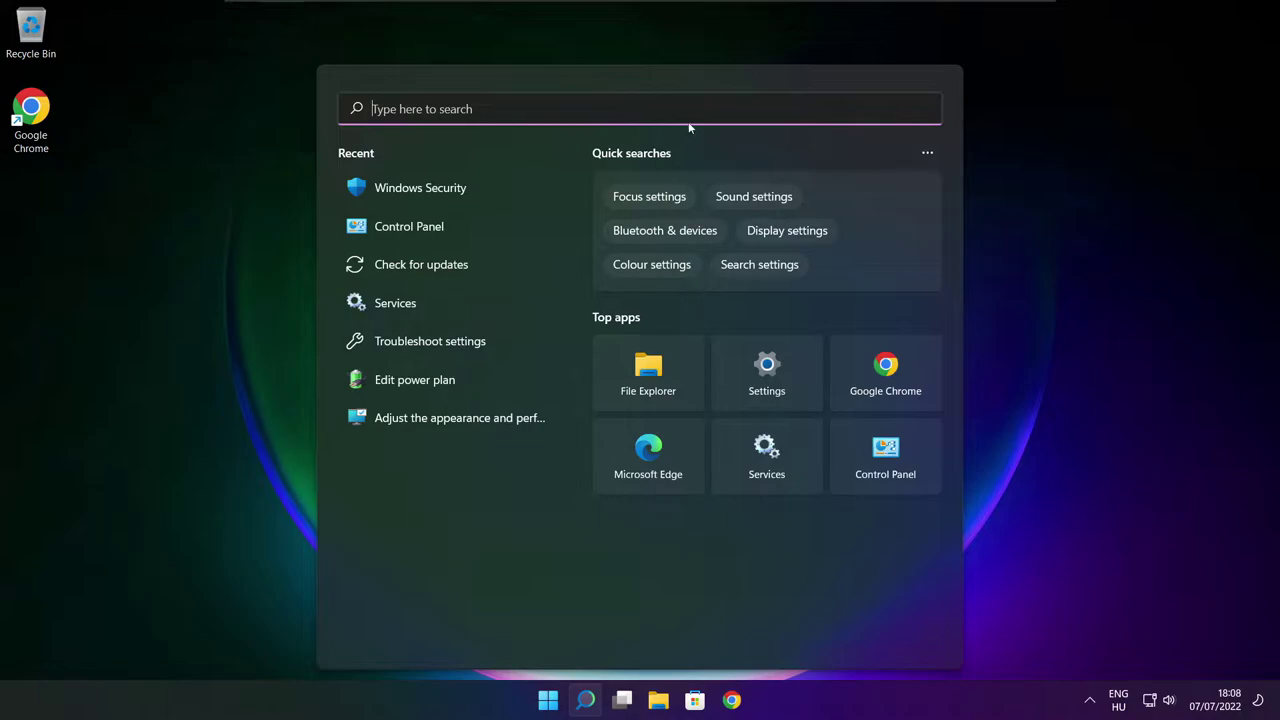
- Search Windows for "device manager" and open Device Manager in a maximized window
type("device manag")
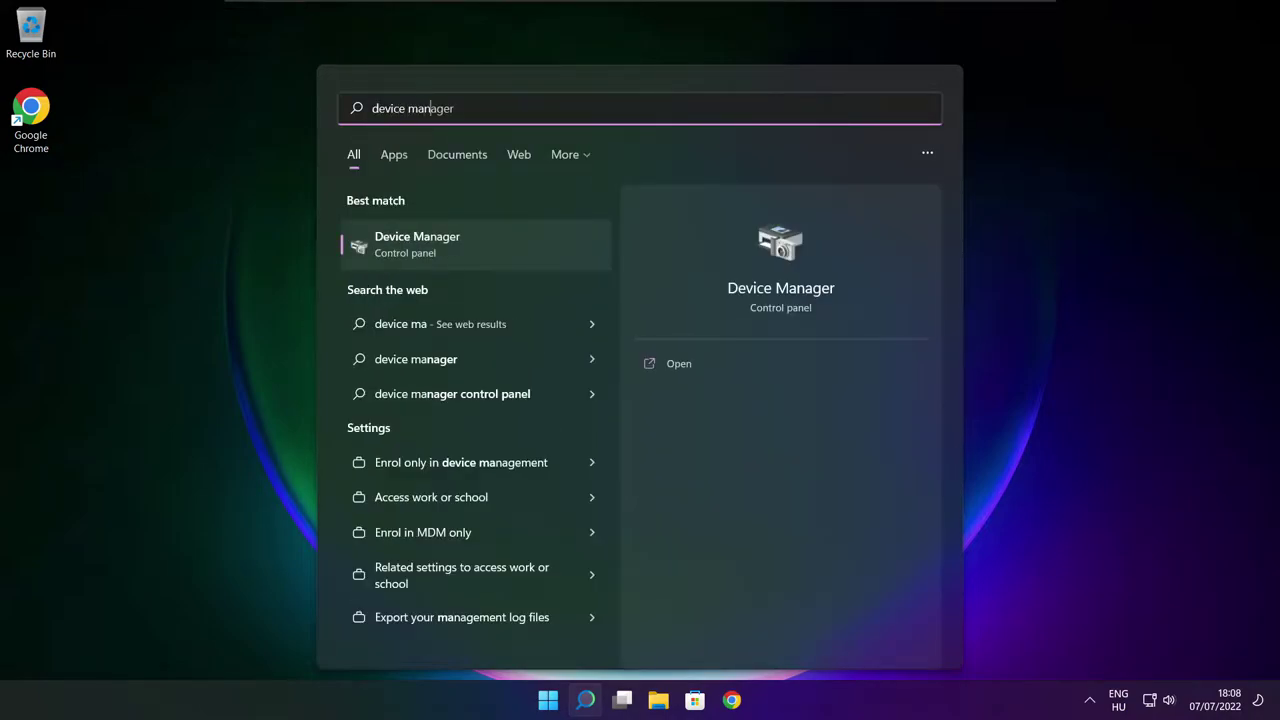
type("er")
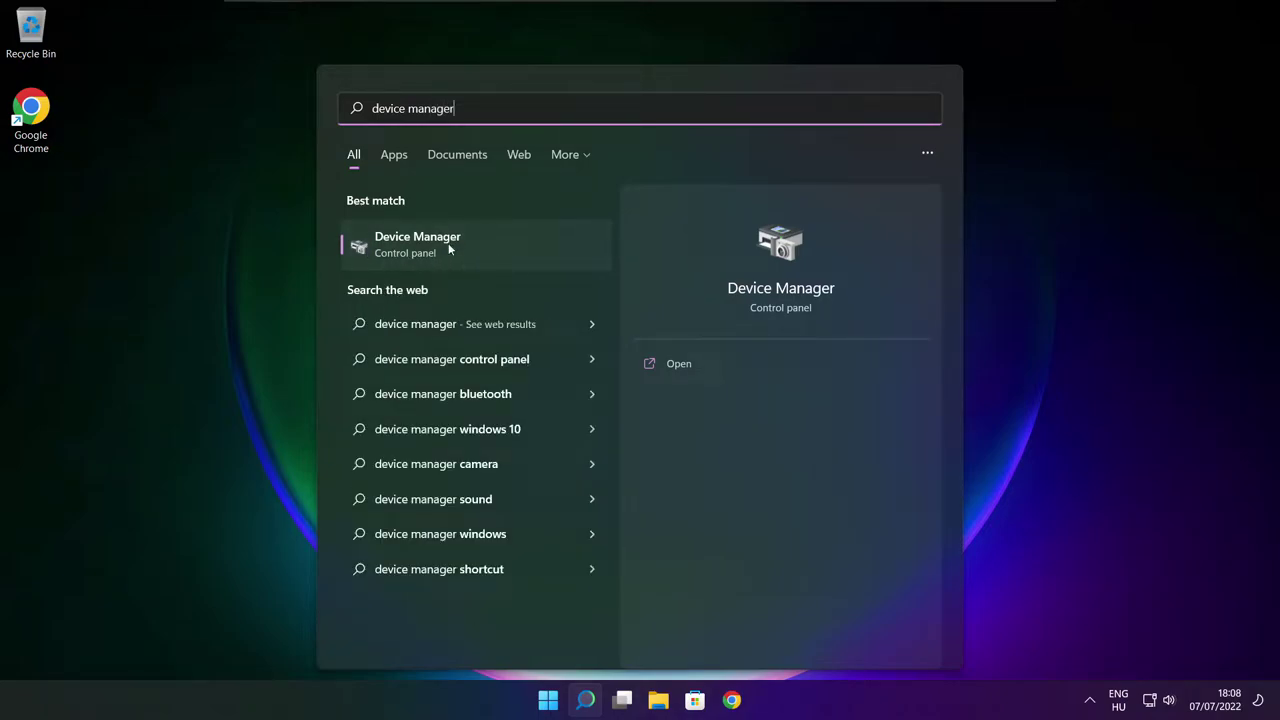
left_click(523, 248)
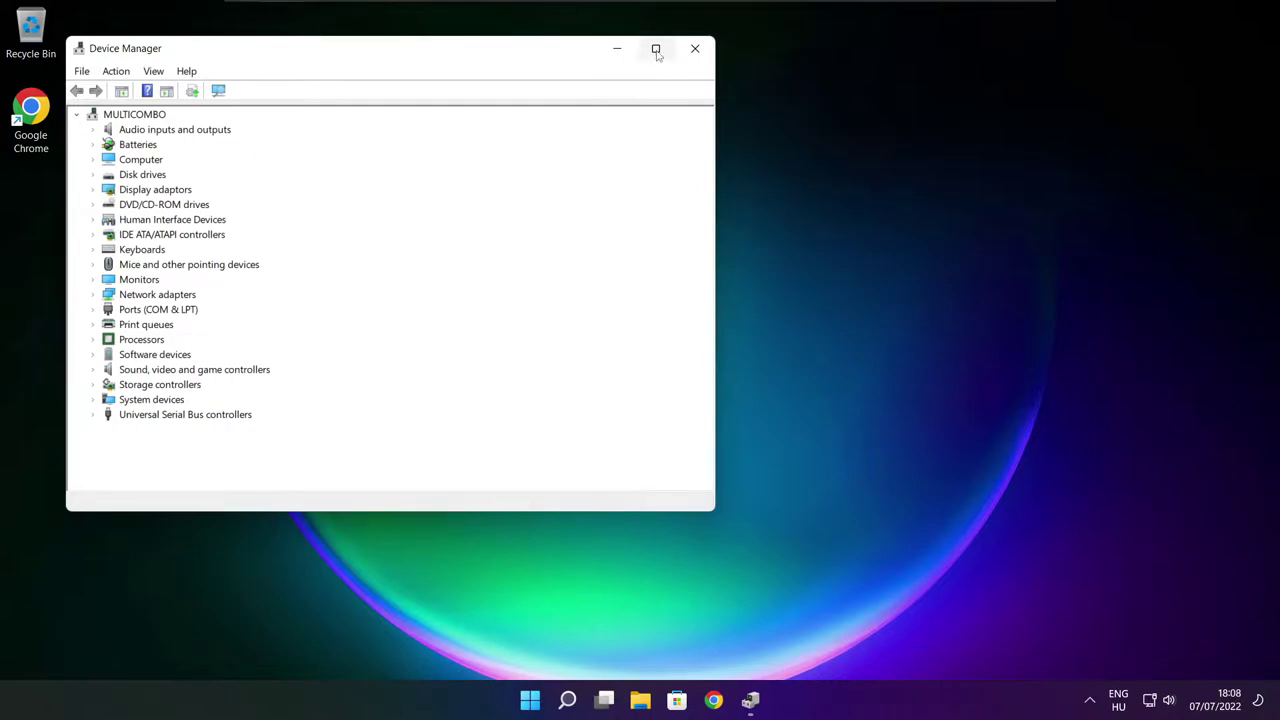
left_click(655, 48)
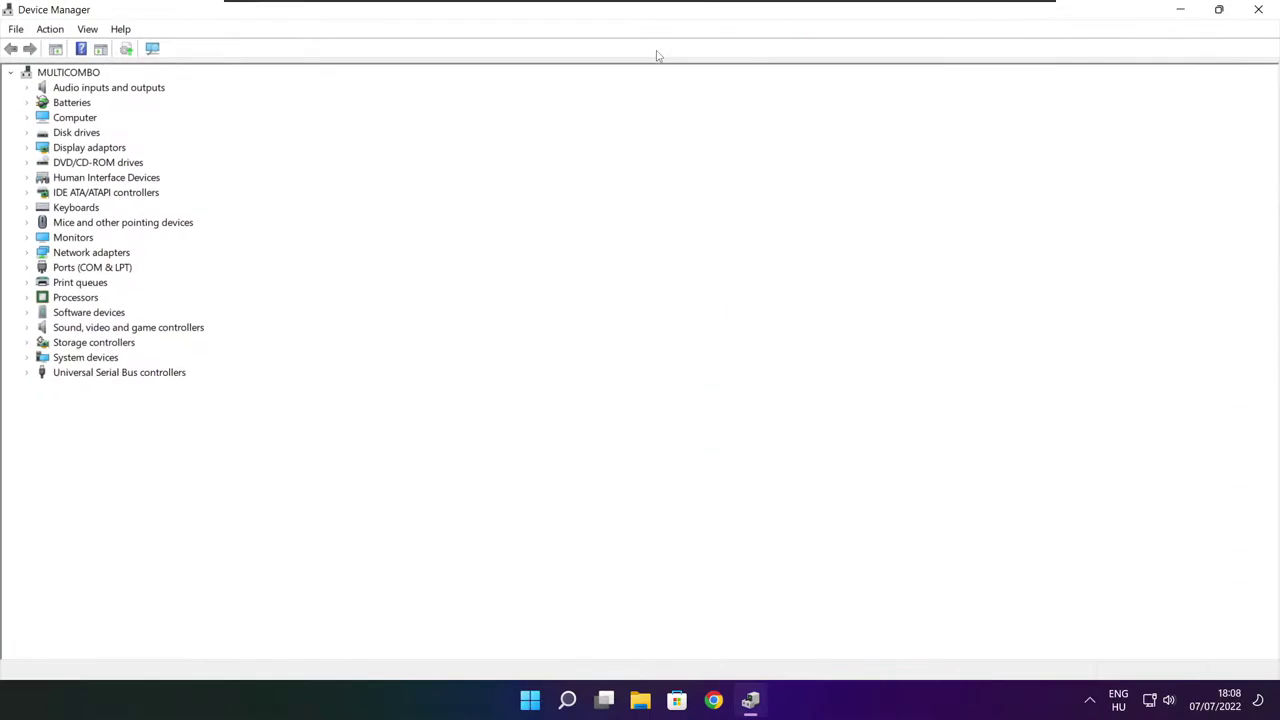
- Run an automatic driver update for the VMware SVGA 3D display adaptor and close the update wizard
left_click(38, 150)
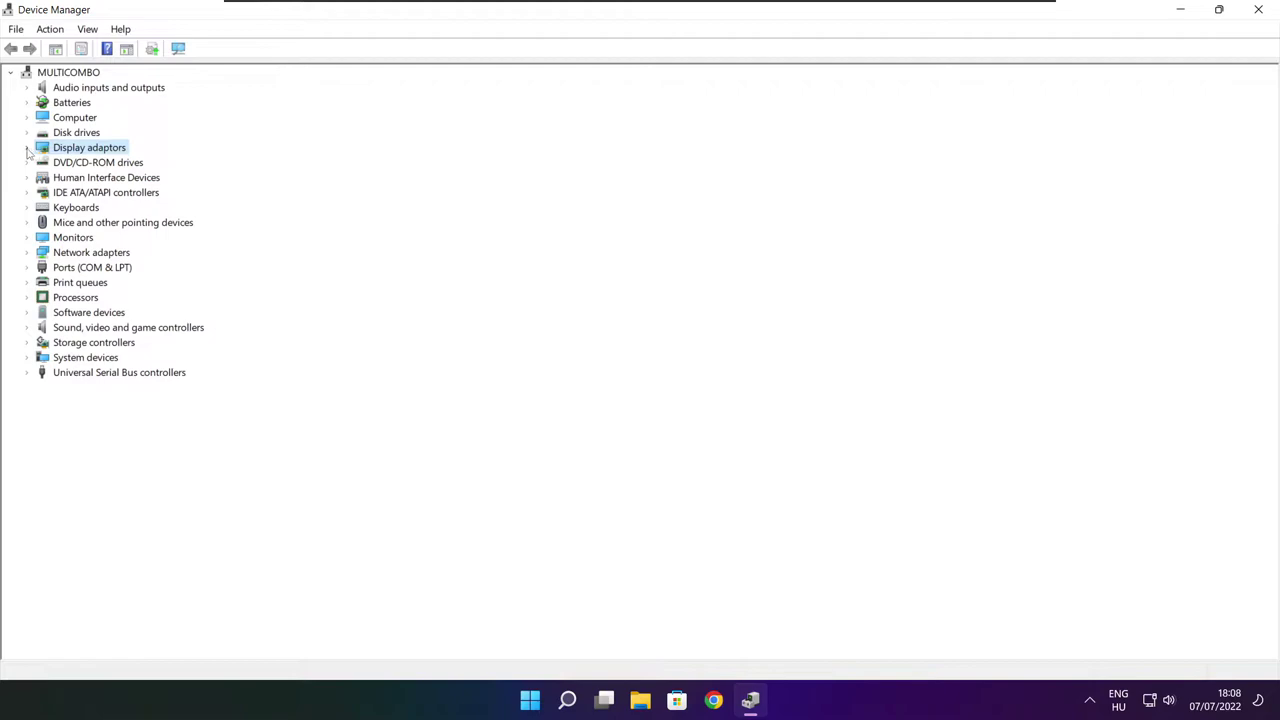
left_click(27, 148)
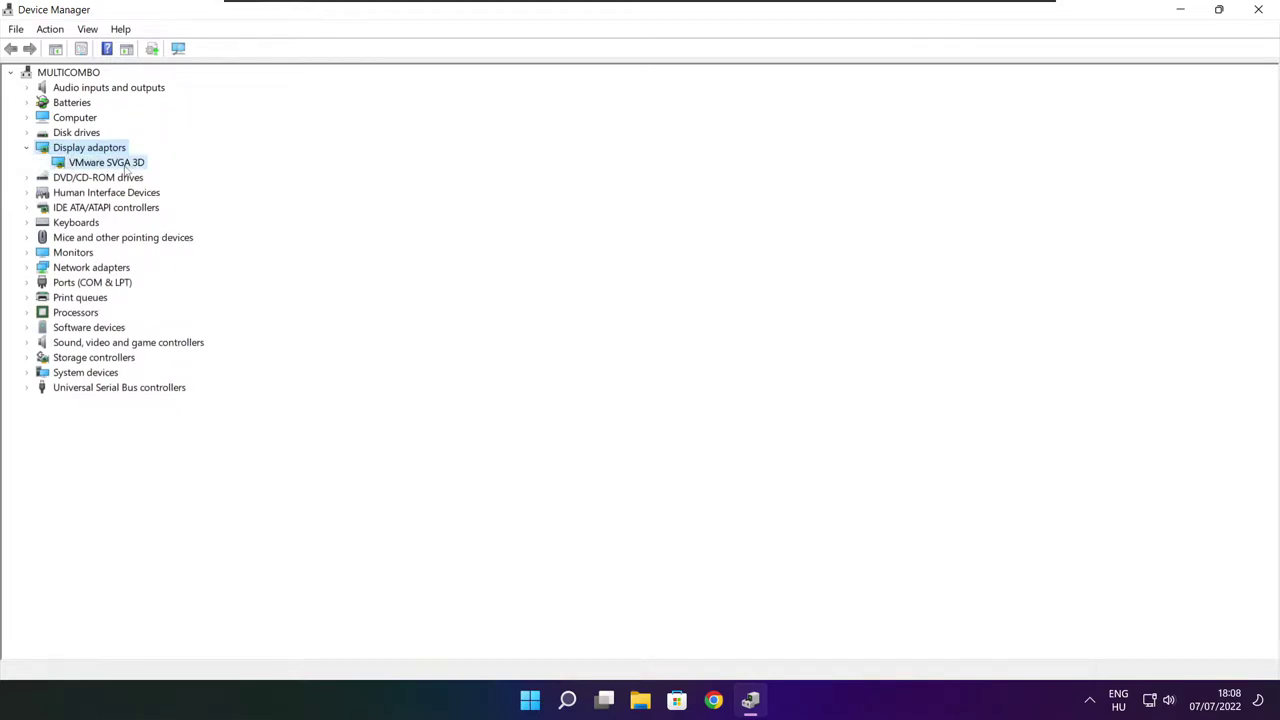
left_click(125, 166)
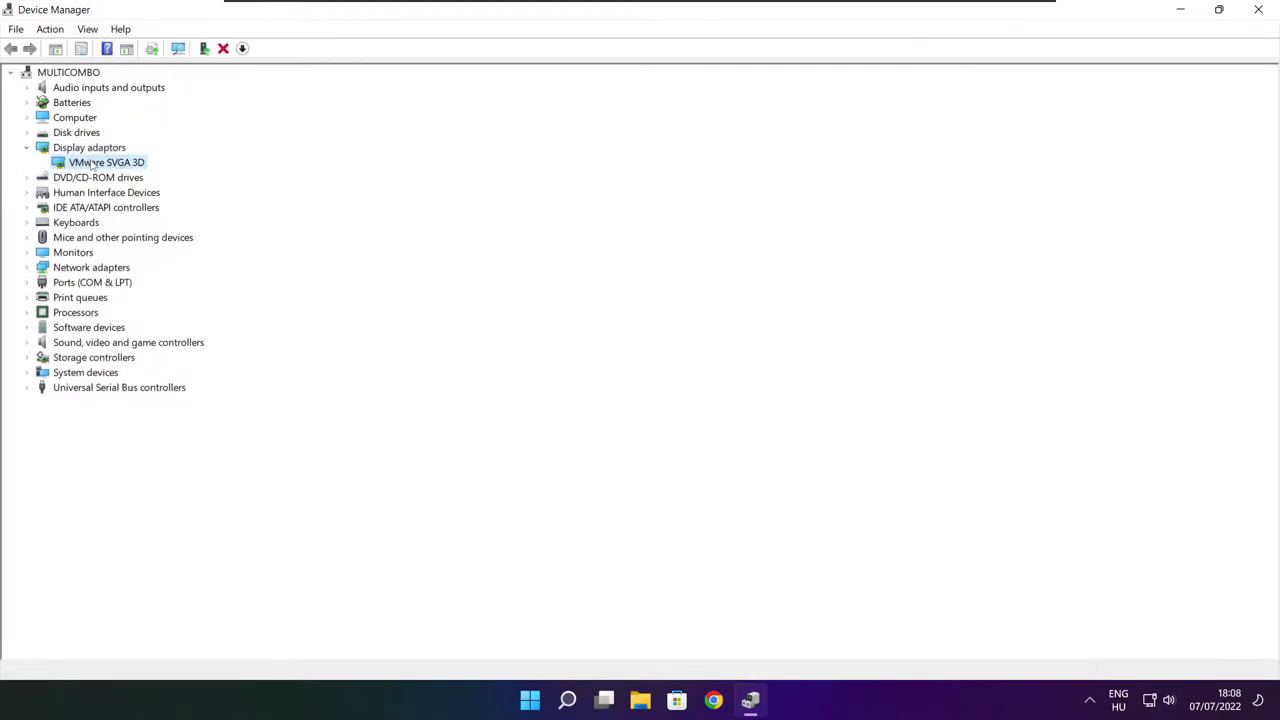
right_click(92, 165)
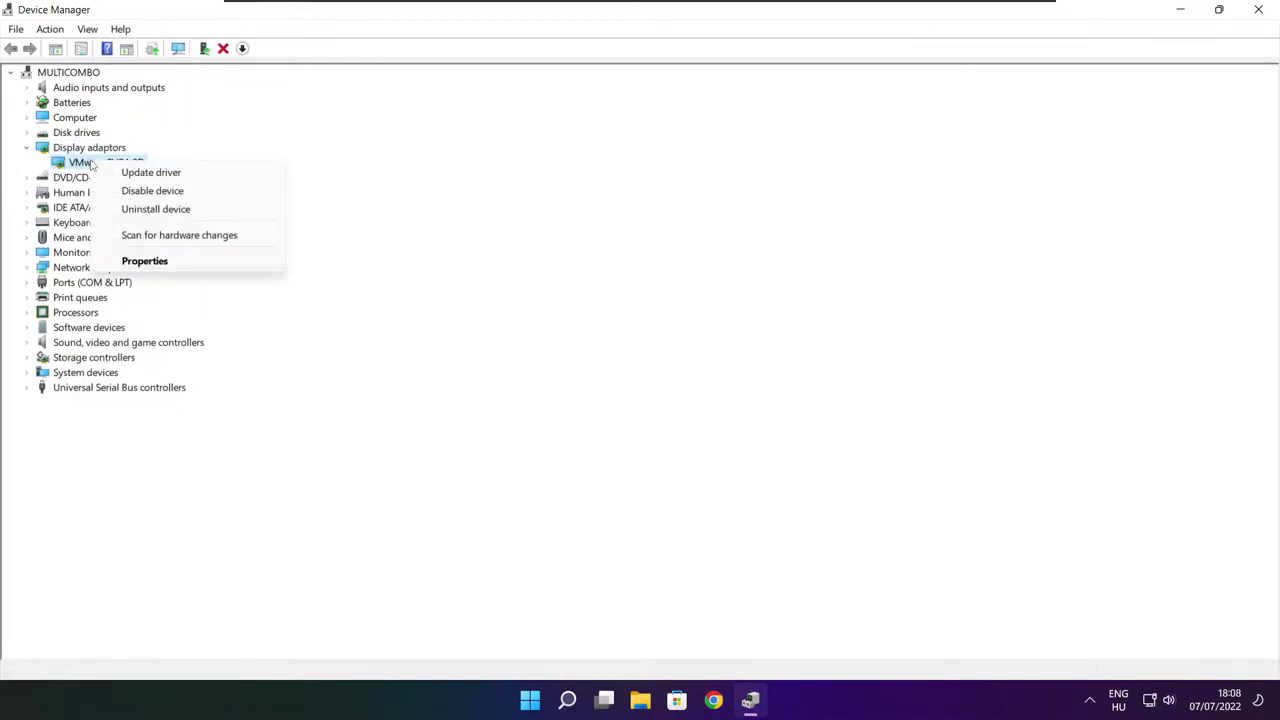
left_click(184, 173)
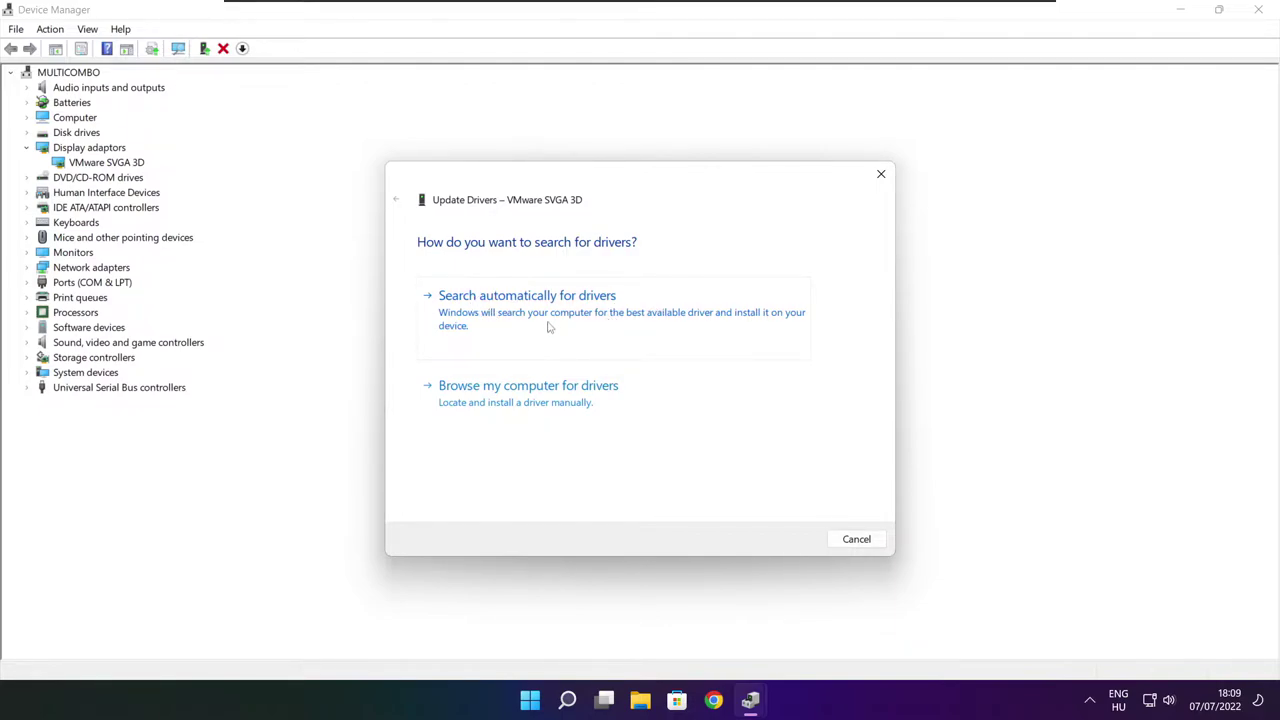
left_click(584, 320)
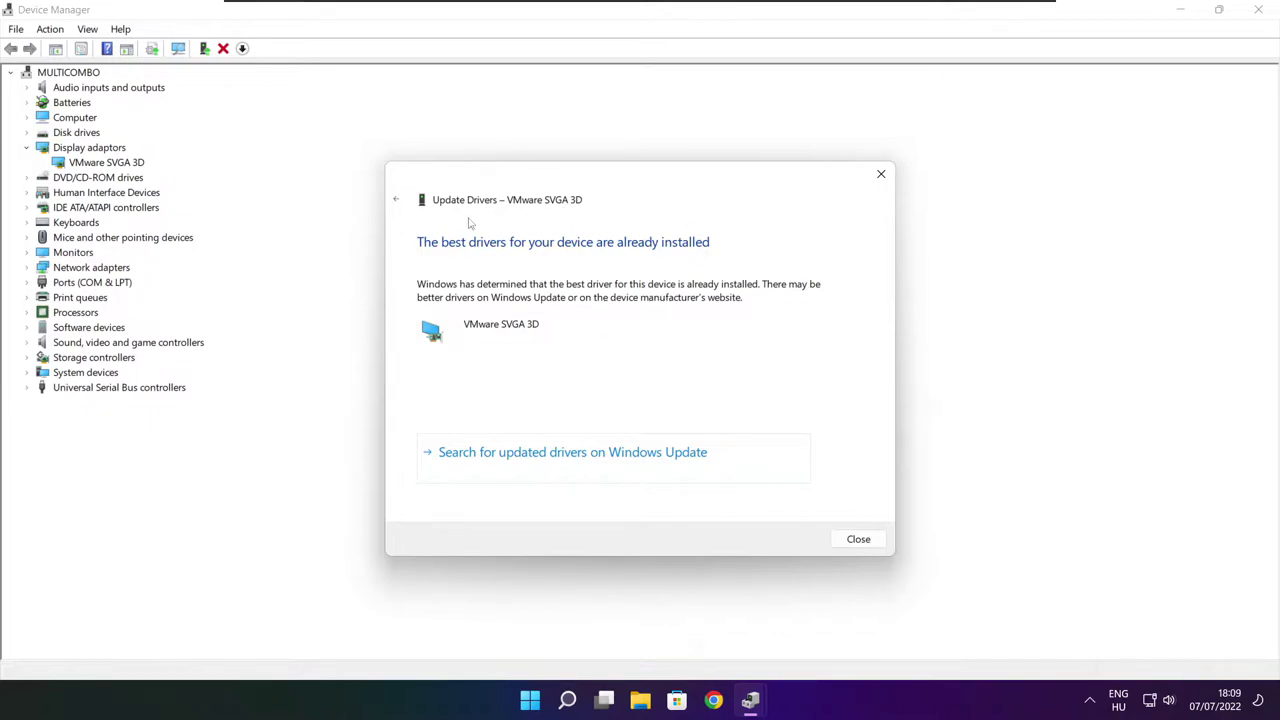
left_click(857, 540)
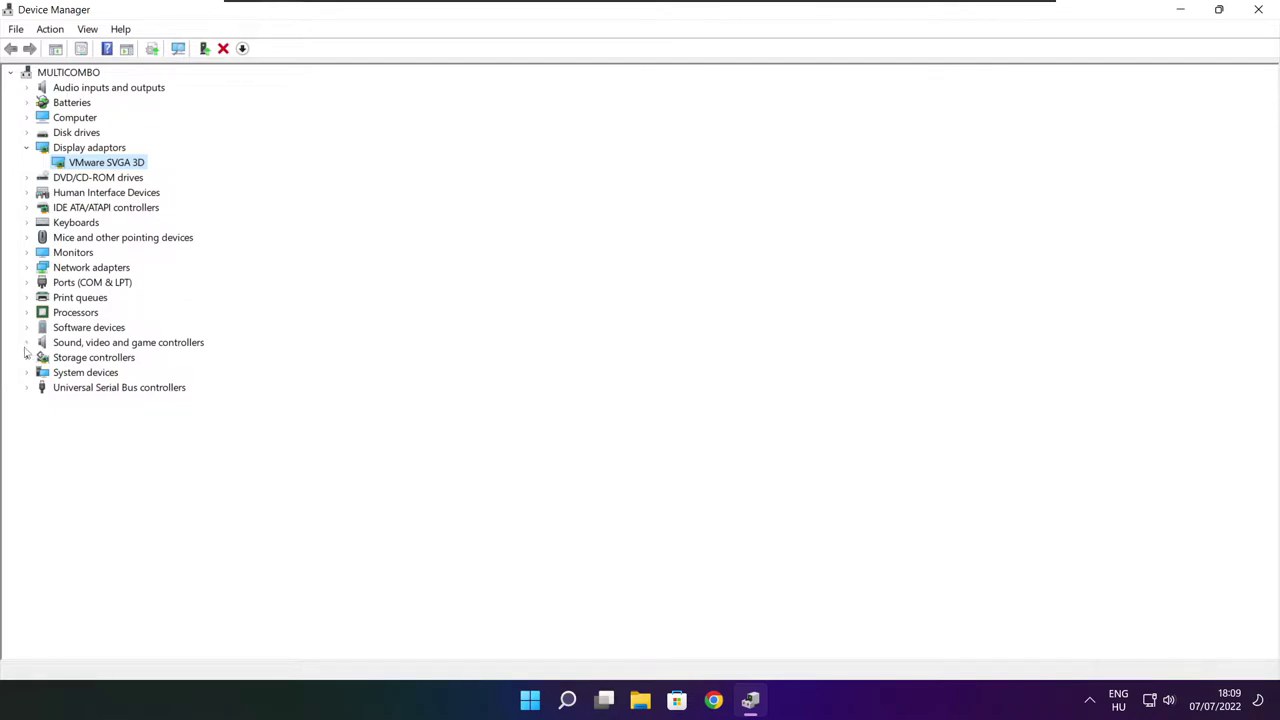
- Run an automatic driver update for the High Definition Audio Device, and close Device Manager when done
left_click(58, 346)
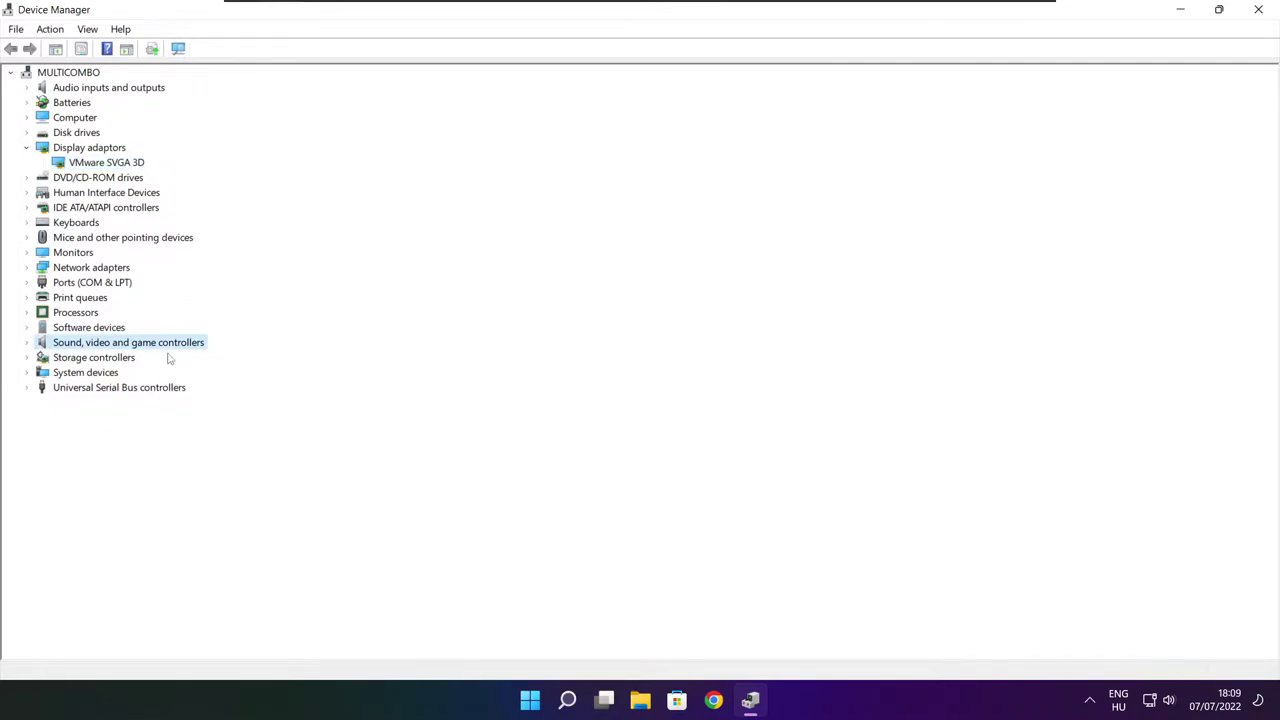
left_click(27, 343)
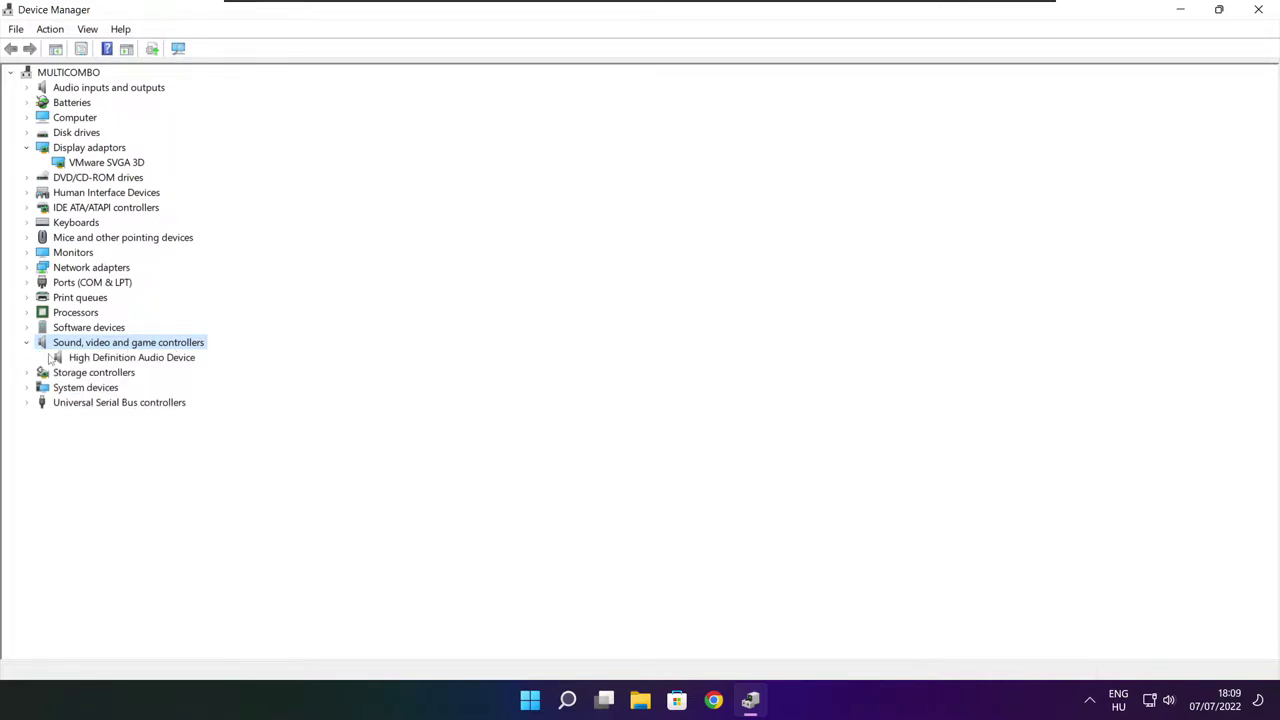
left_click(128, 360)
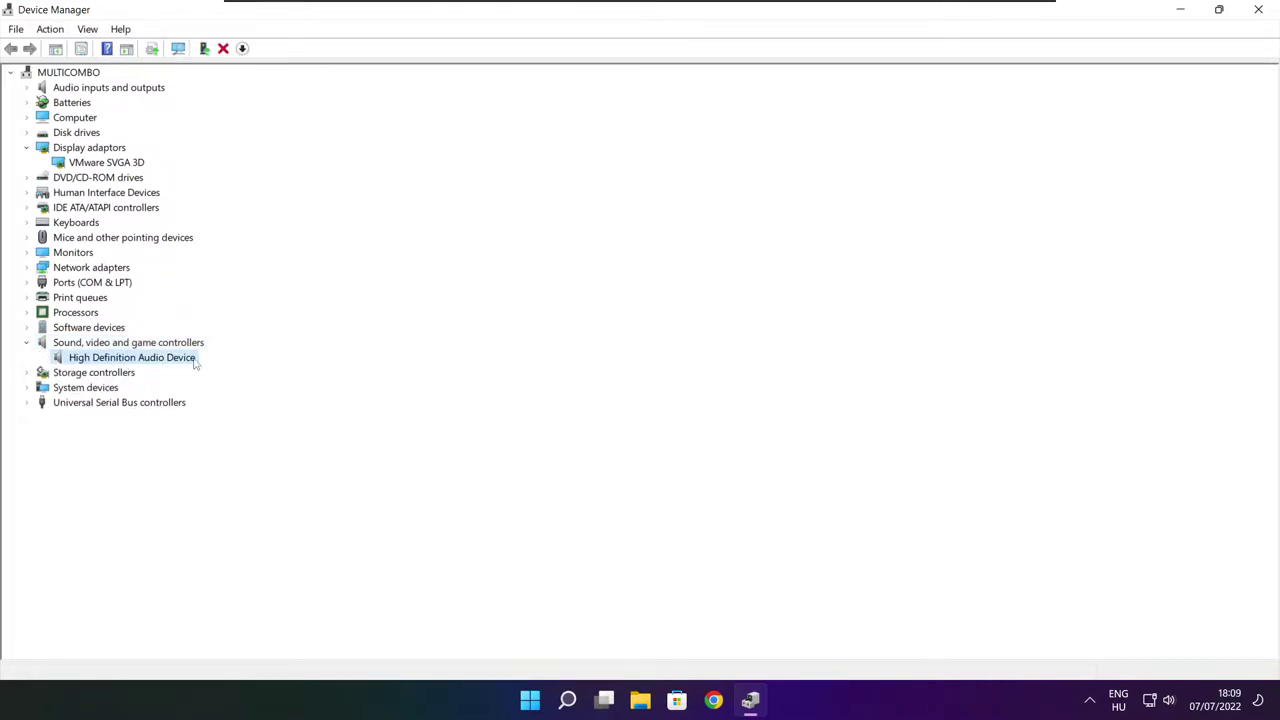
right_click(124, 363)
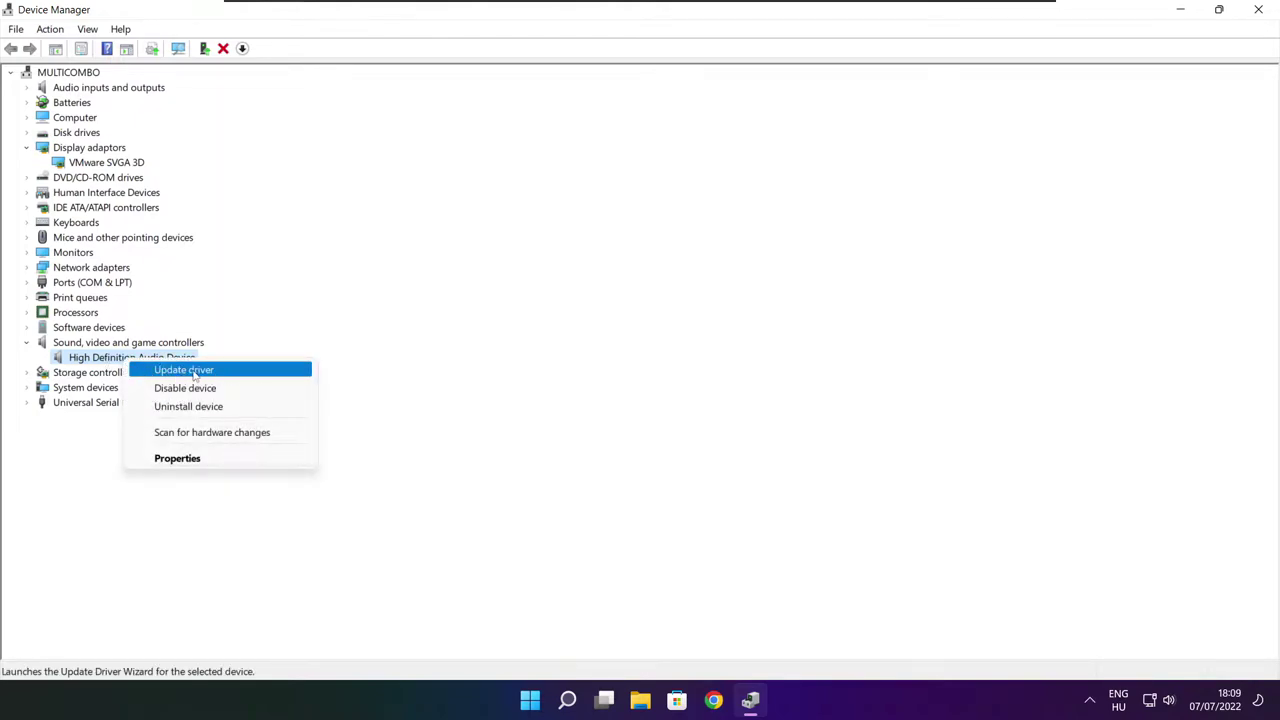
left_click(249, 376)
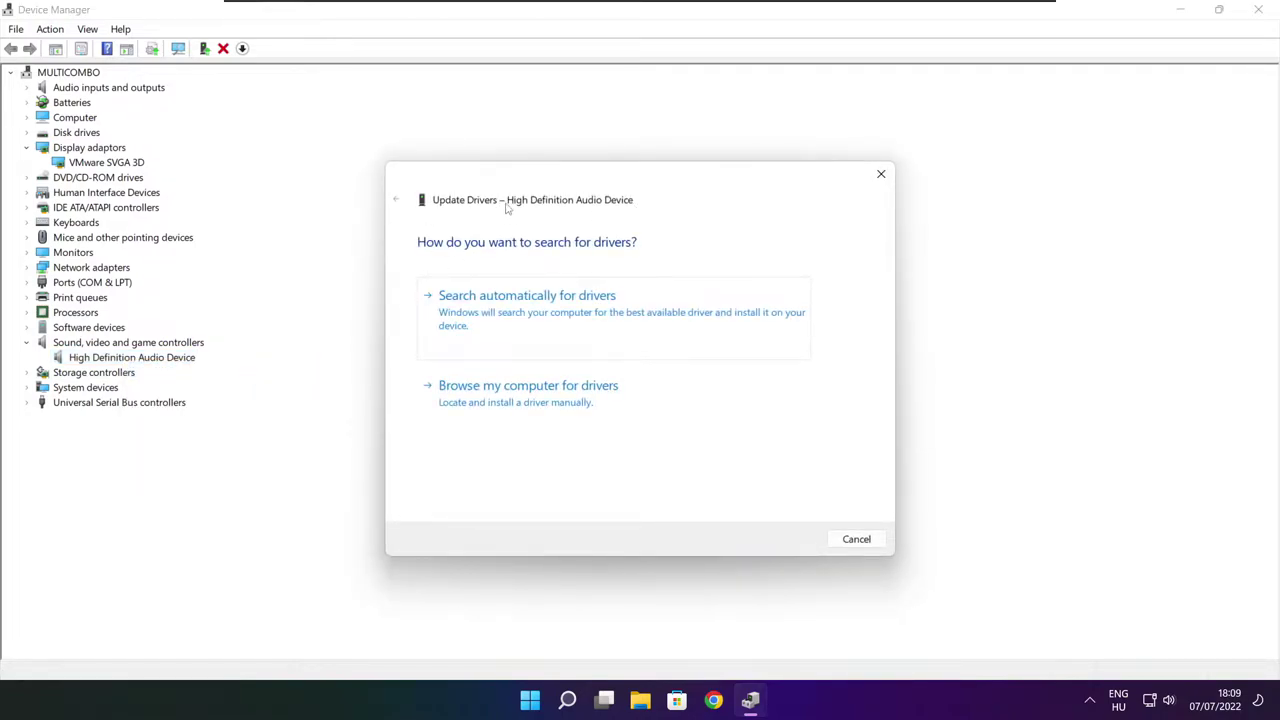
left_click(555, 317)
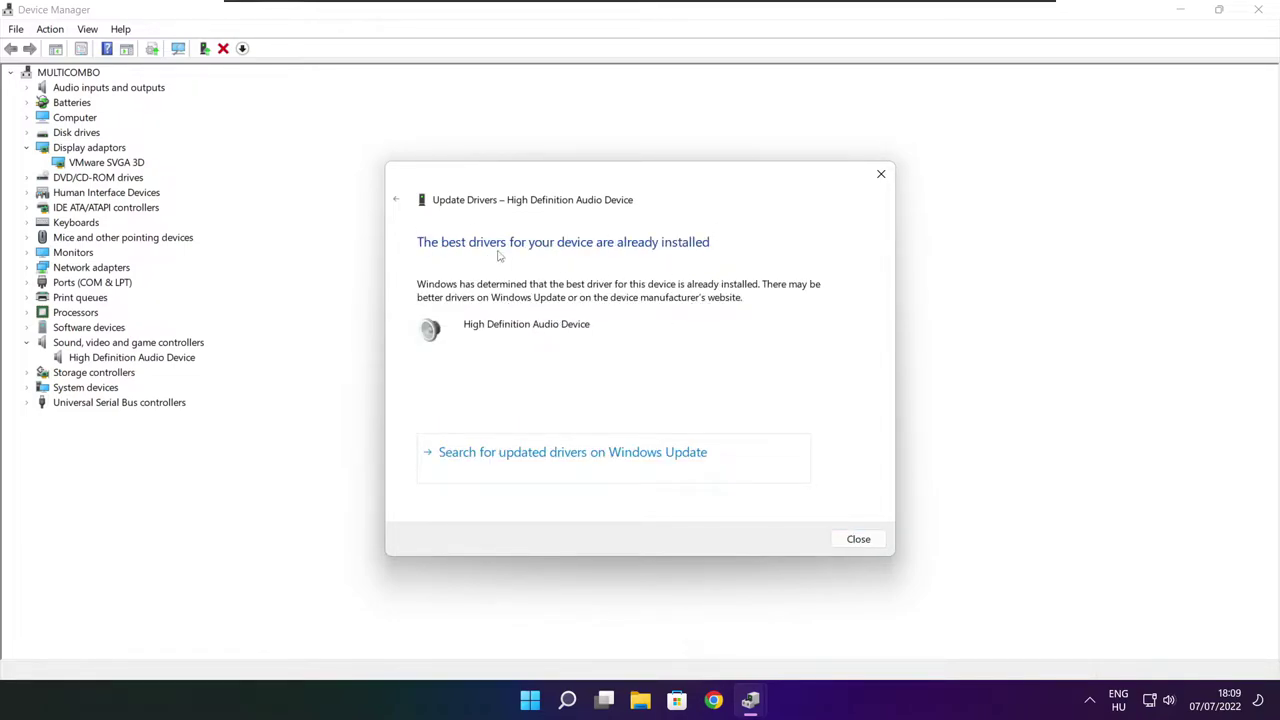
left_click(859, 541)
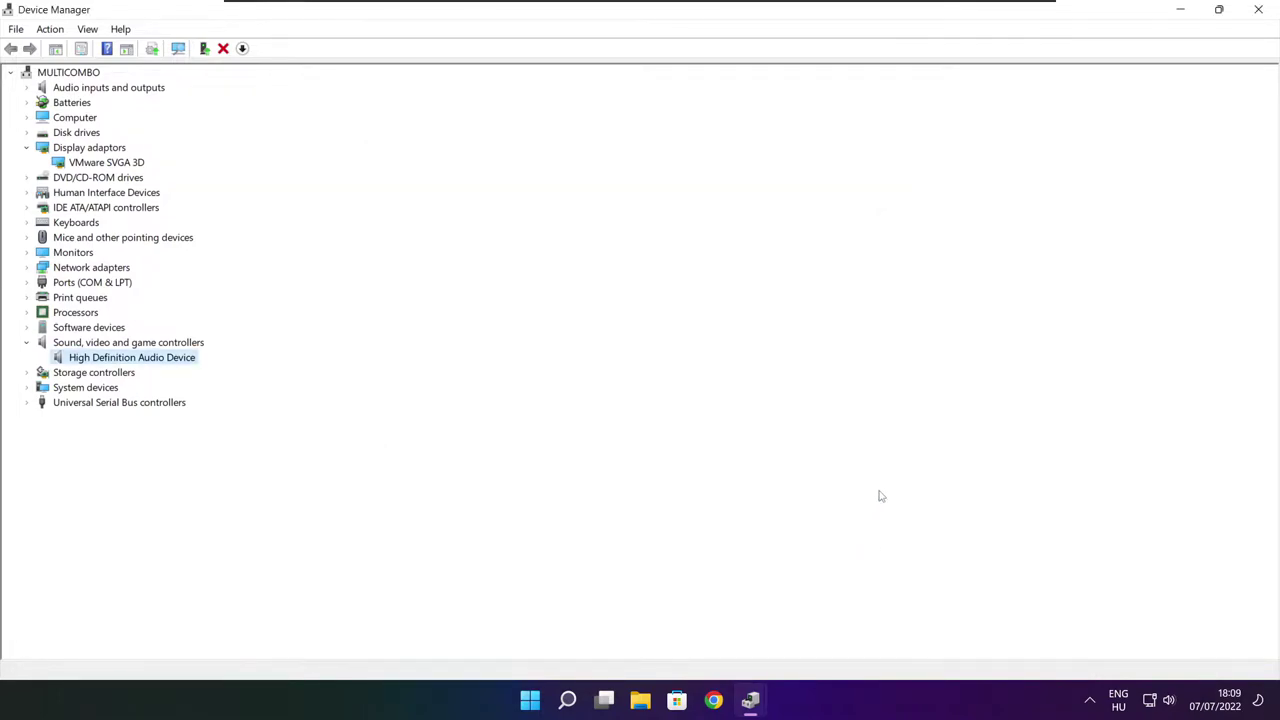
left_click(1259, 10)
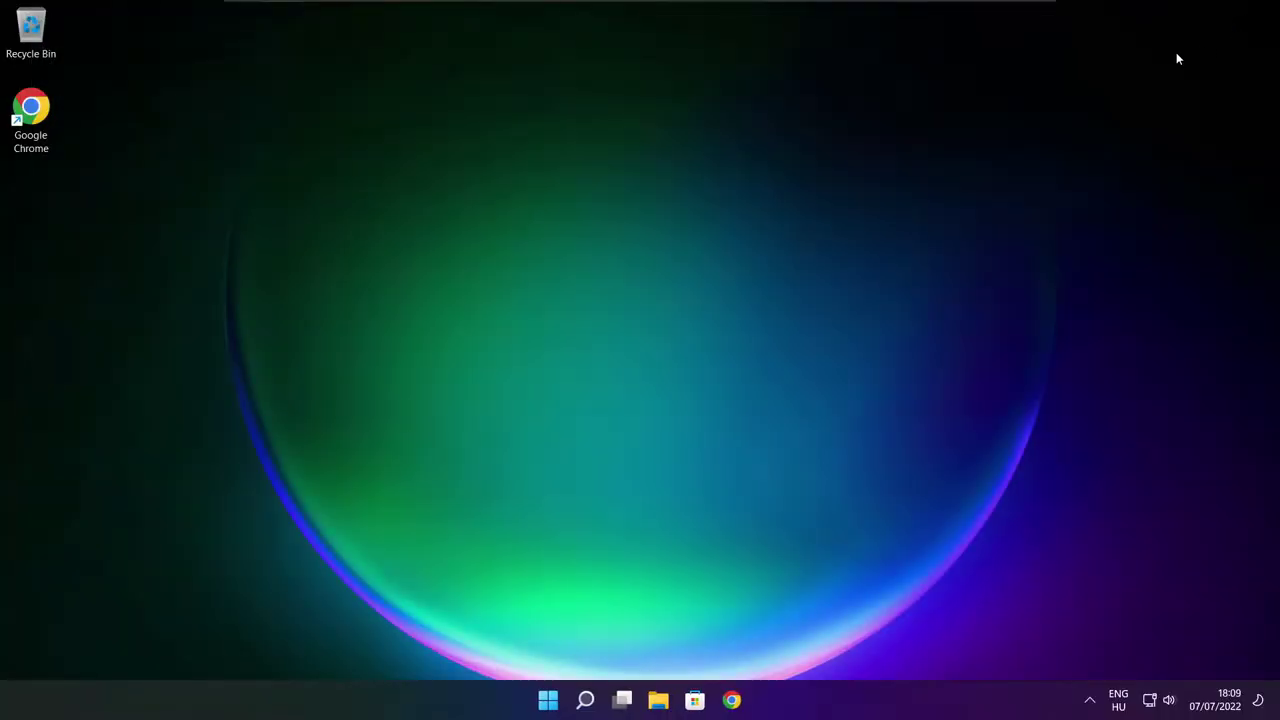
- Search Windows for "edit power plan", activate the High performance plan in Power Options, and close the window
left_click(587, 703)
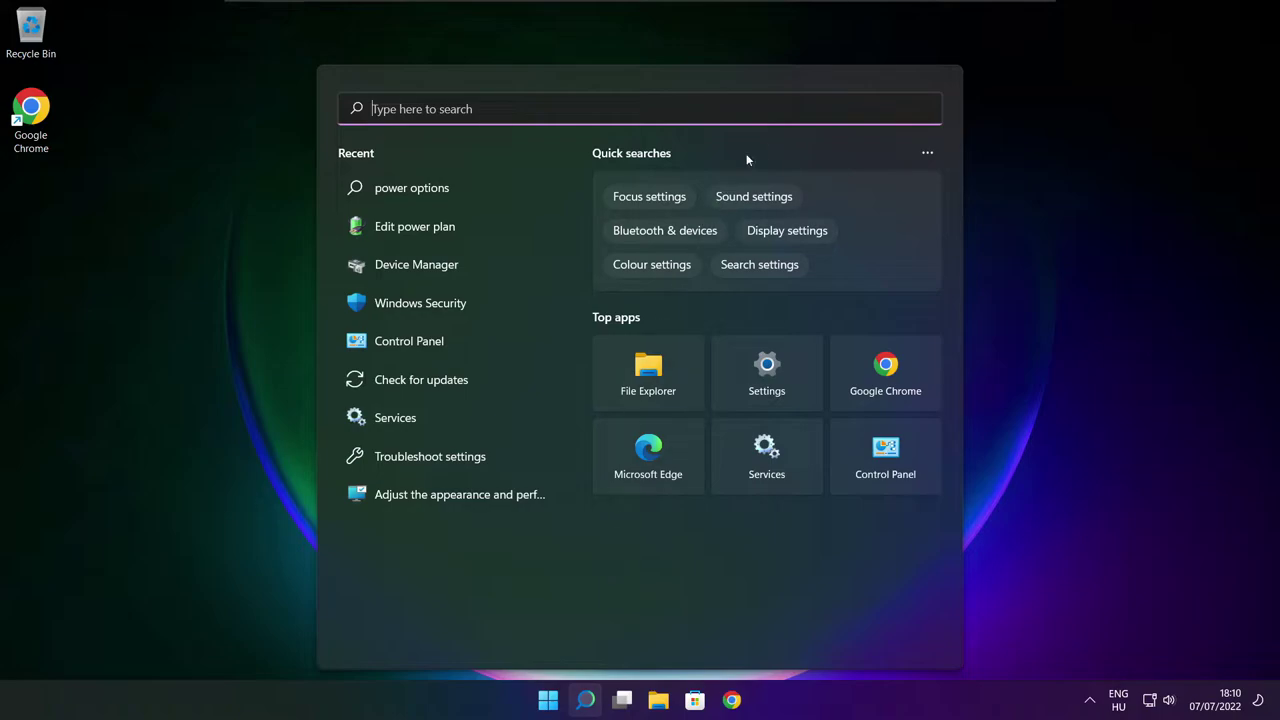
type("e")
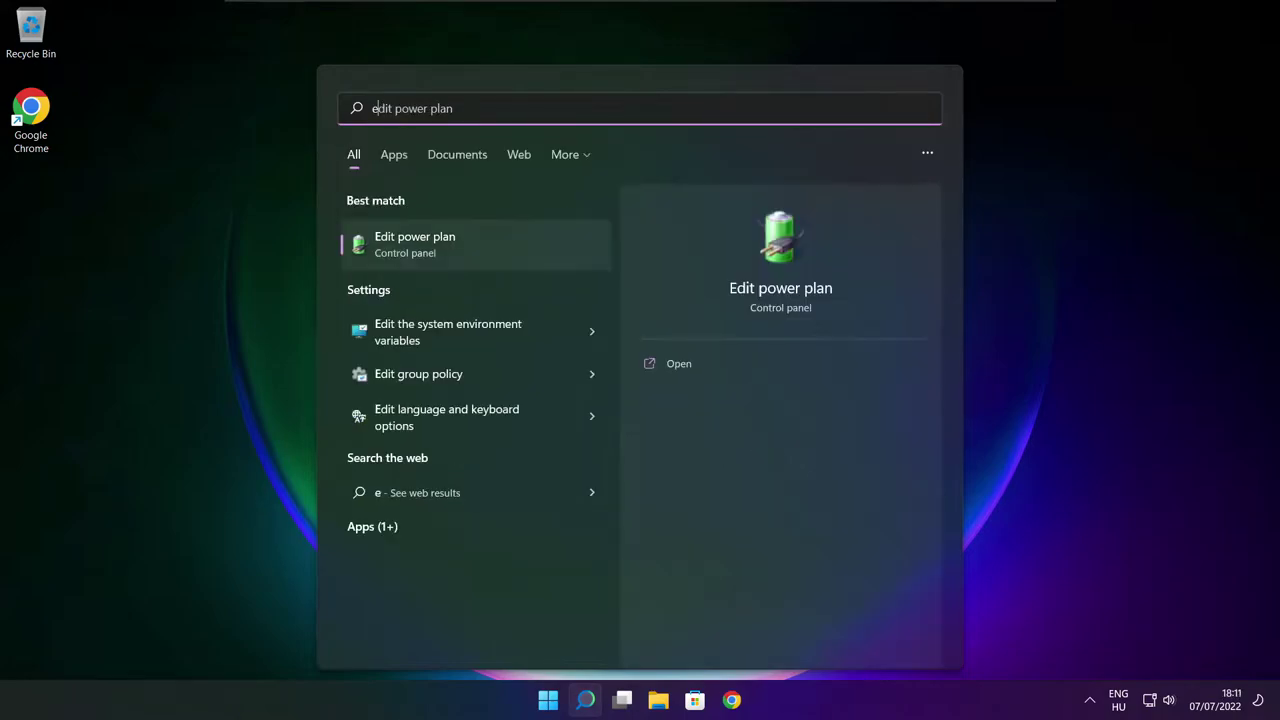
type("dit power plan")
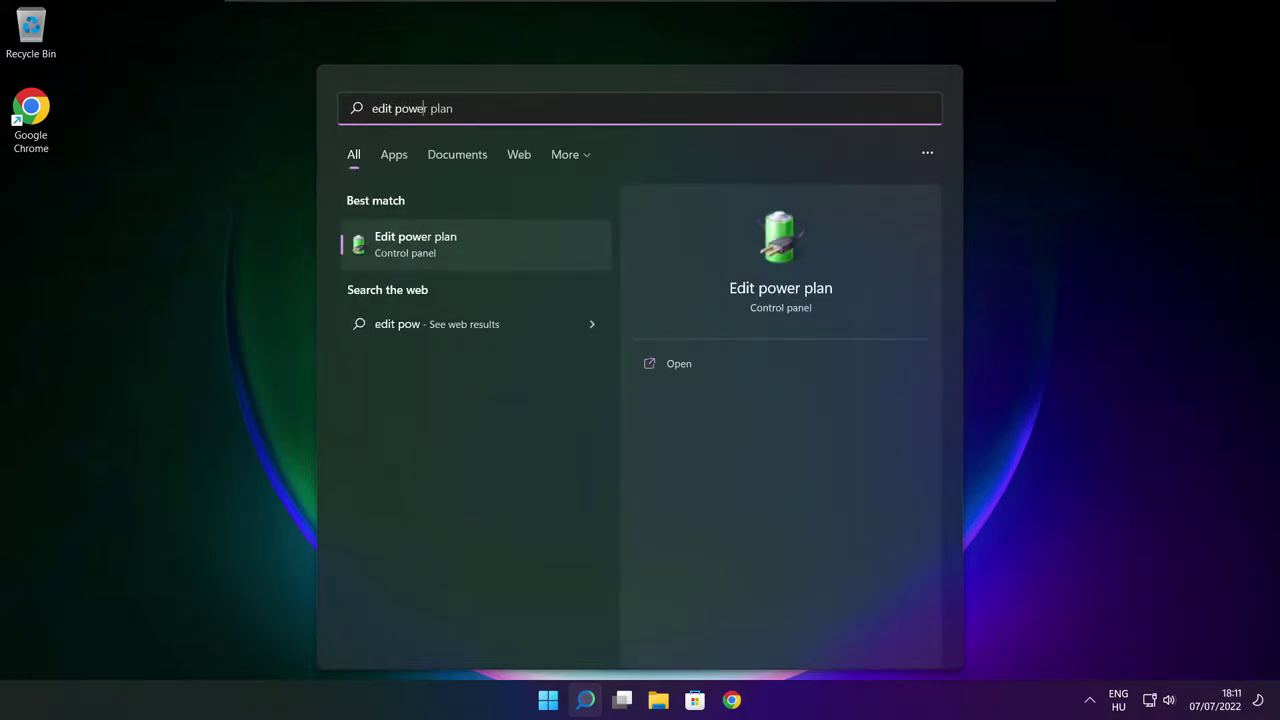
left_click(504, 247)
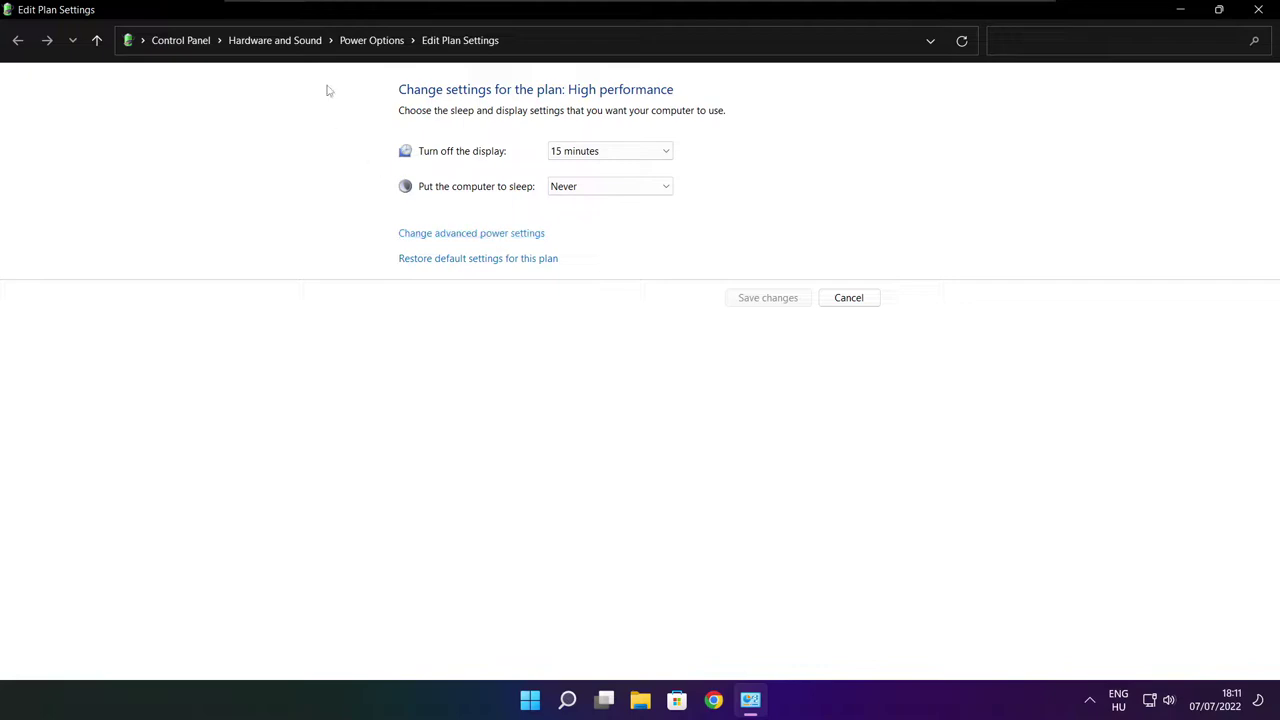
left_click(380, 50)
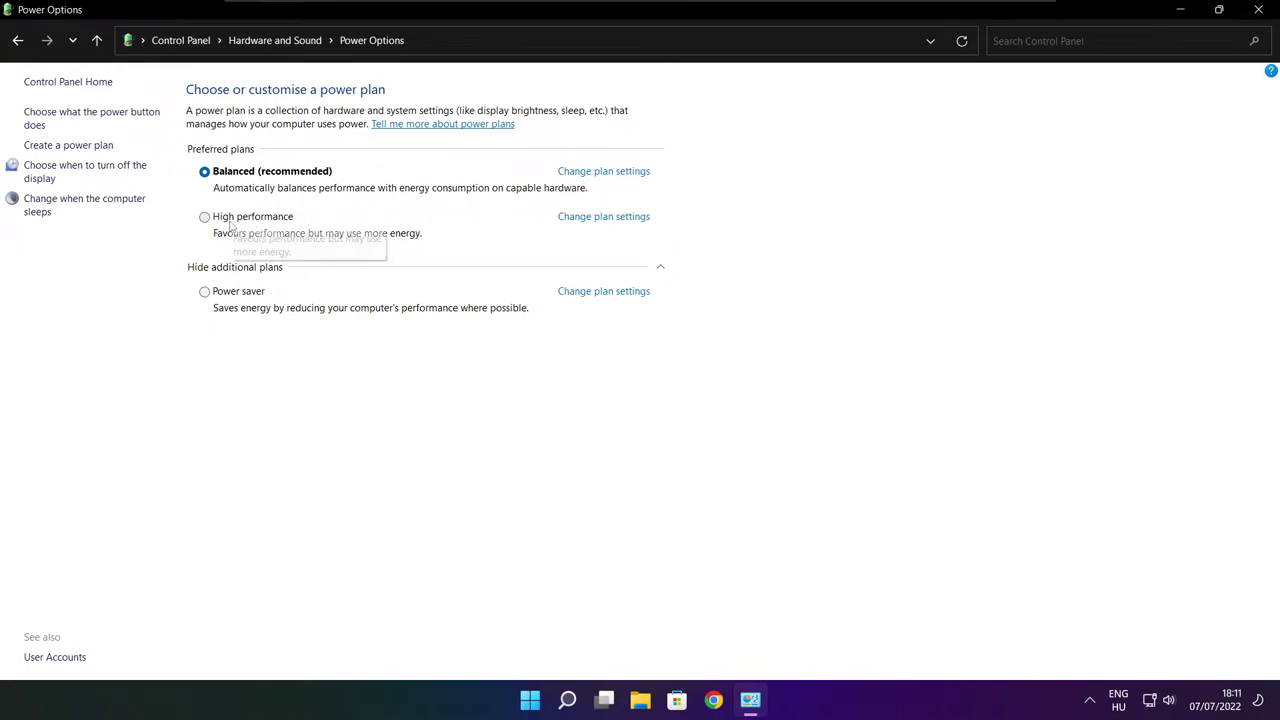
left_click(266, 221)
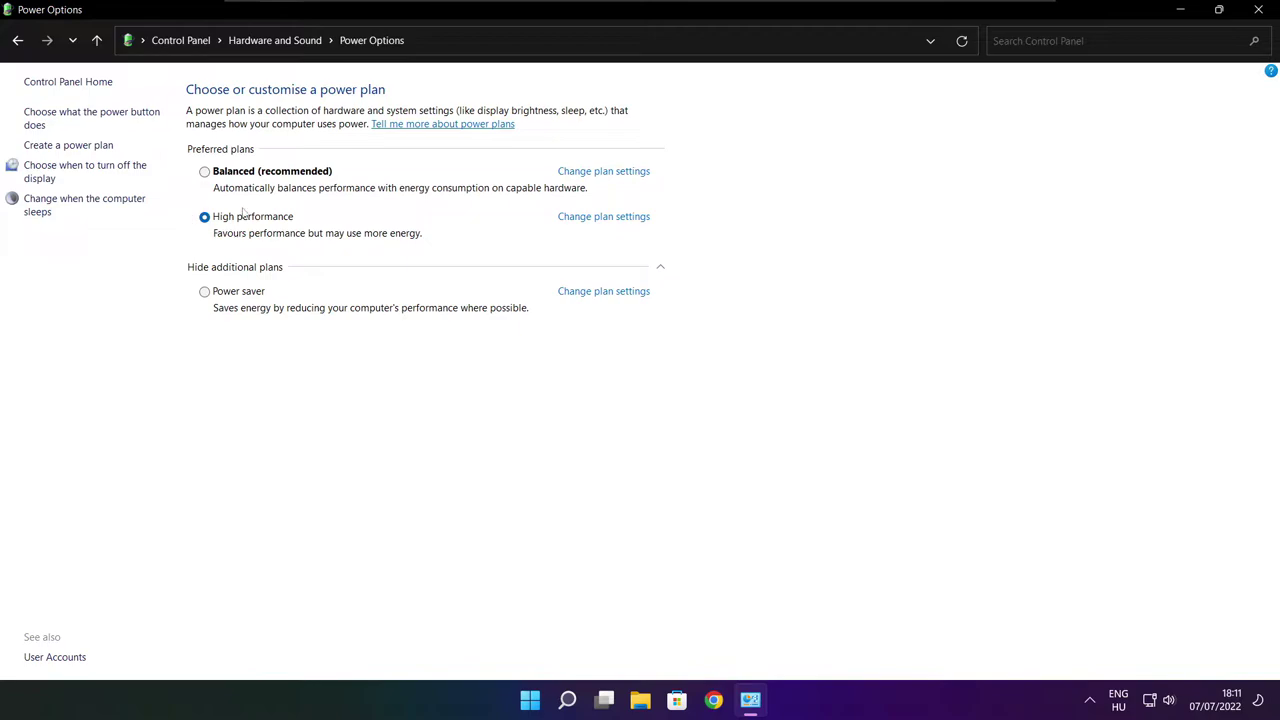
left_click(1262, 9)
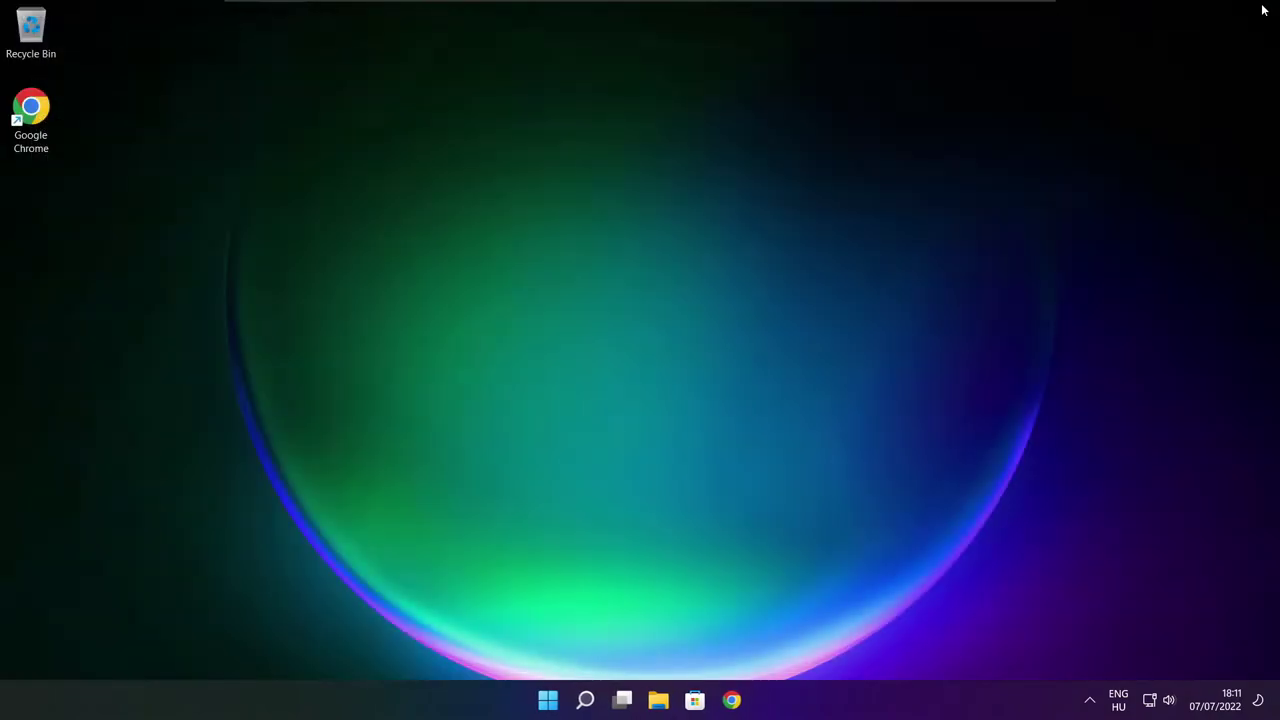
- Search Windows for "game mode", open the Game Mode settings, and toggle Game Mode off and back on
left_click(587, 701)
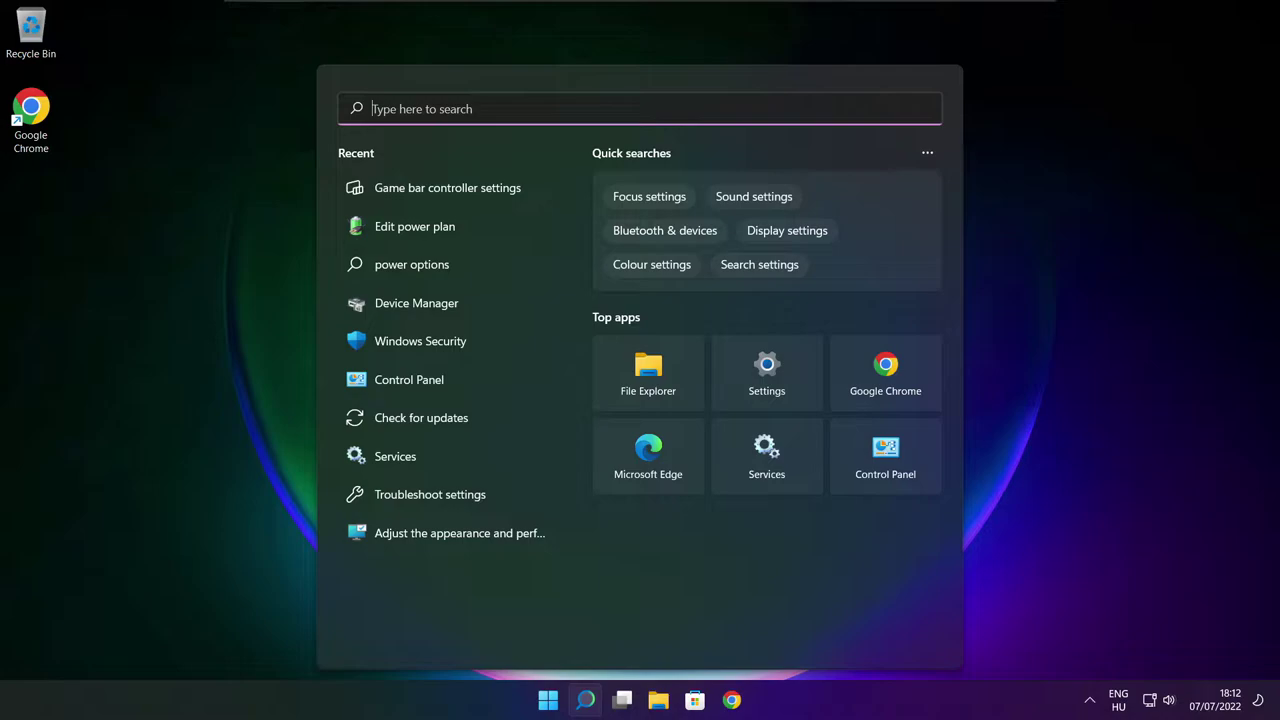
type("game")
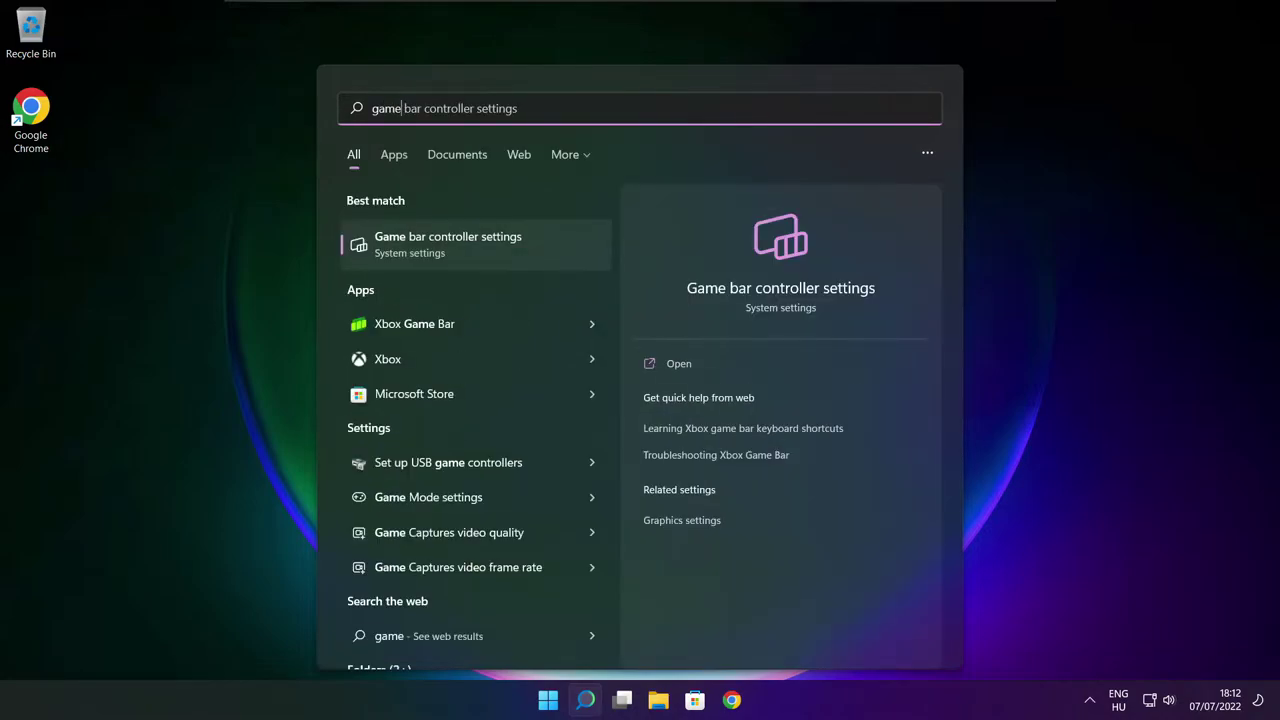
type(" mode")
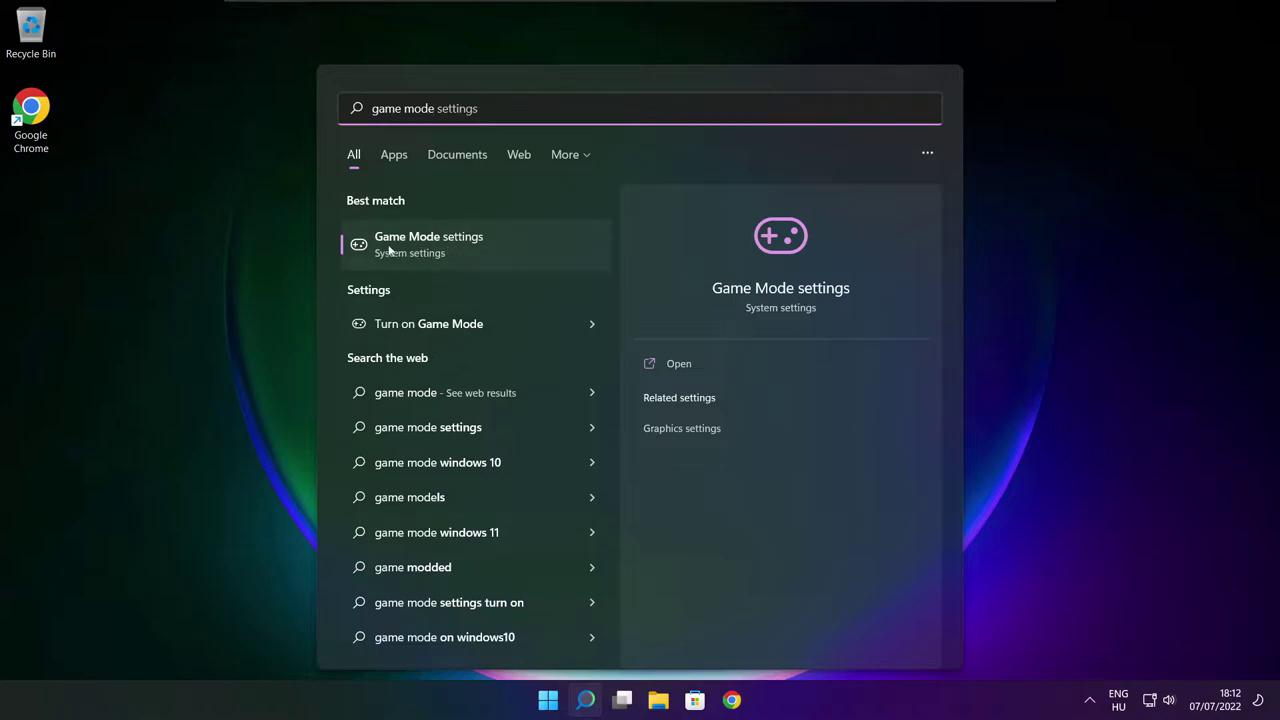
left_click(505, 243)
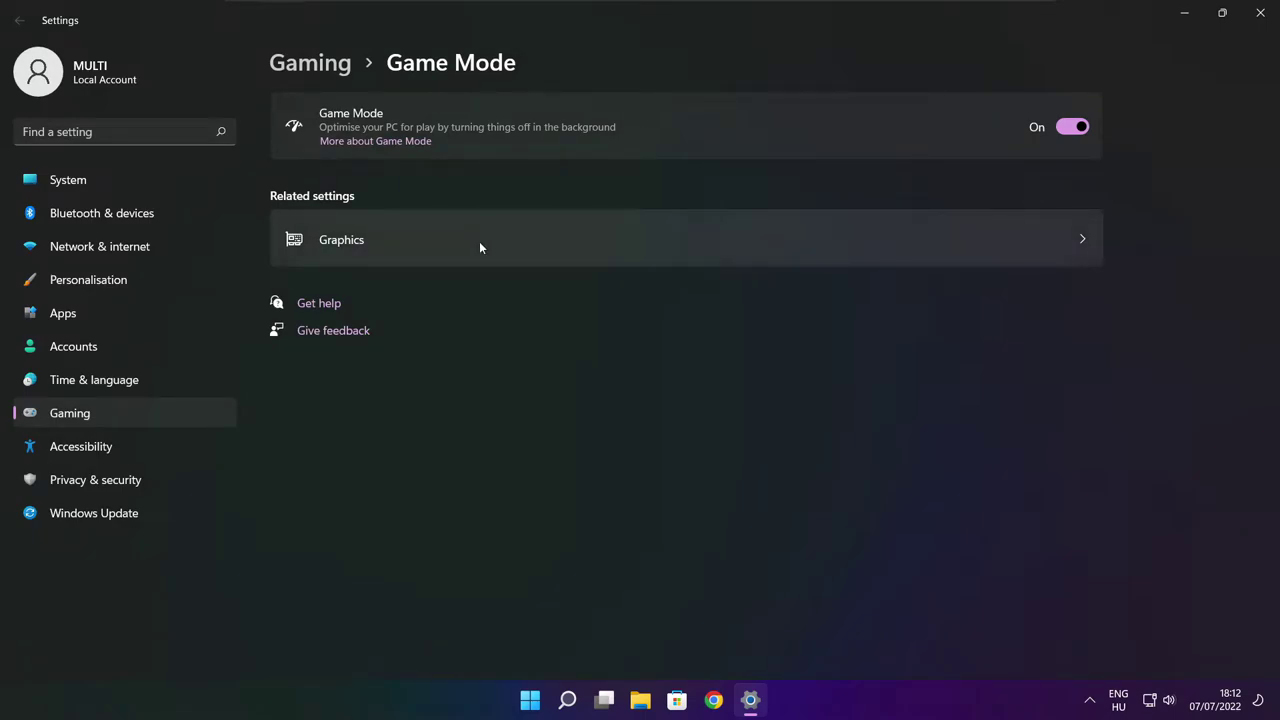
left_click(1072, 126)
left_click(1072, 126)
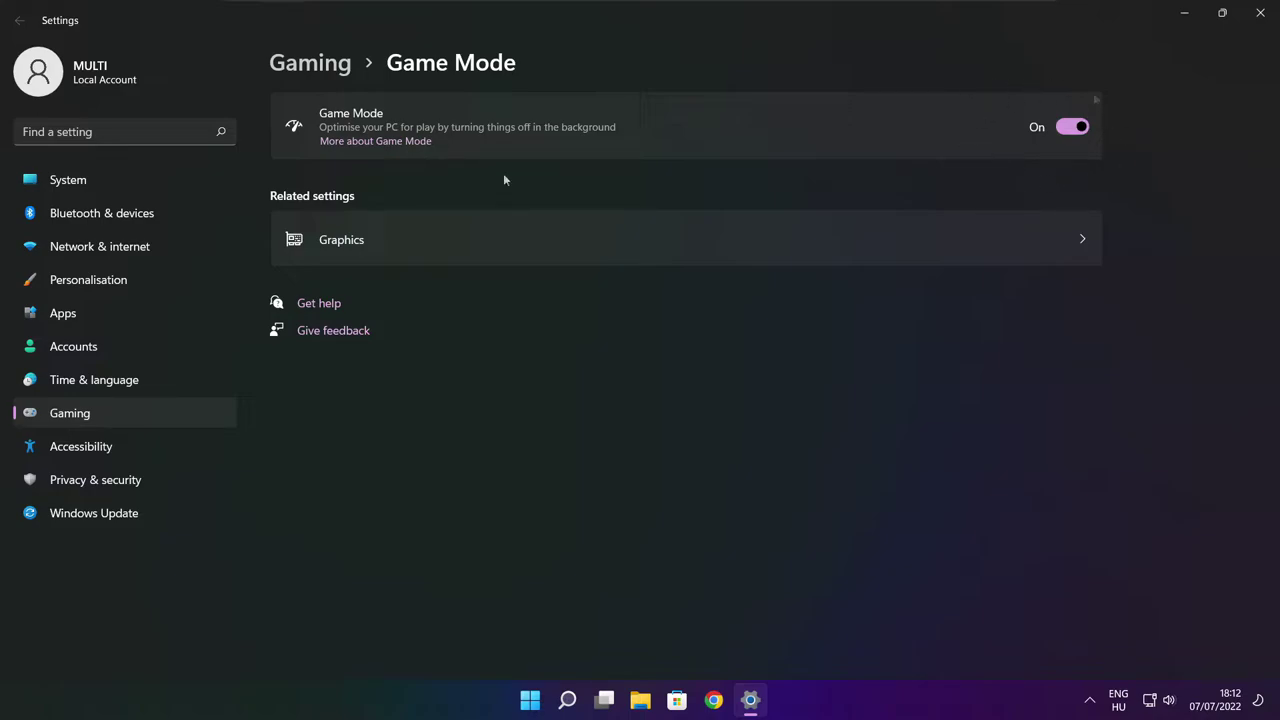
- Turn off opening Xbox Game Bar with the controller button in the Gaming settings, and close Settings
left_click(312, 66)
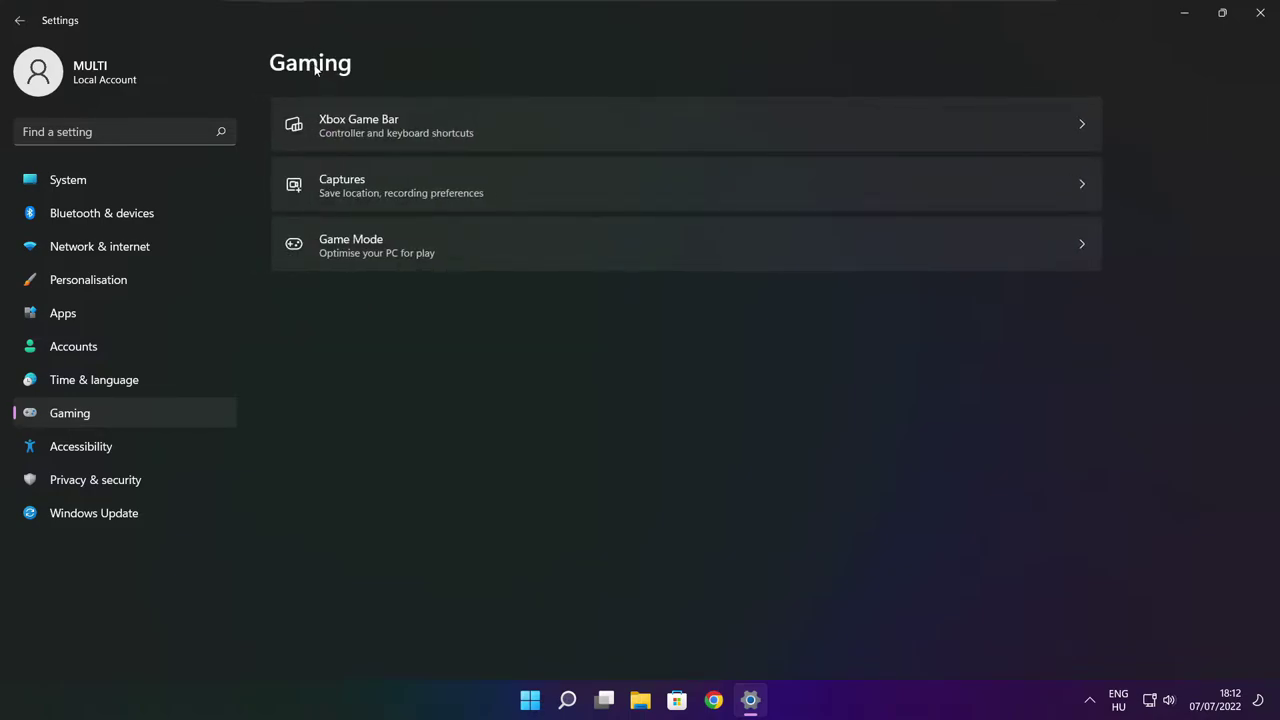
left_click(521, 137)
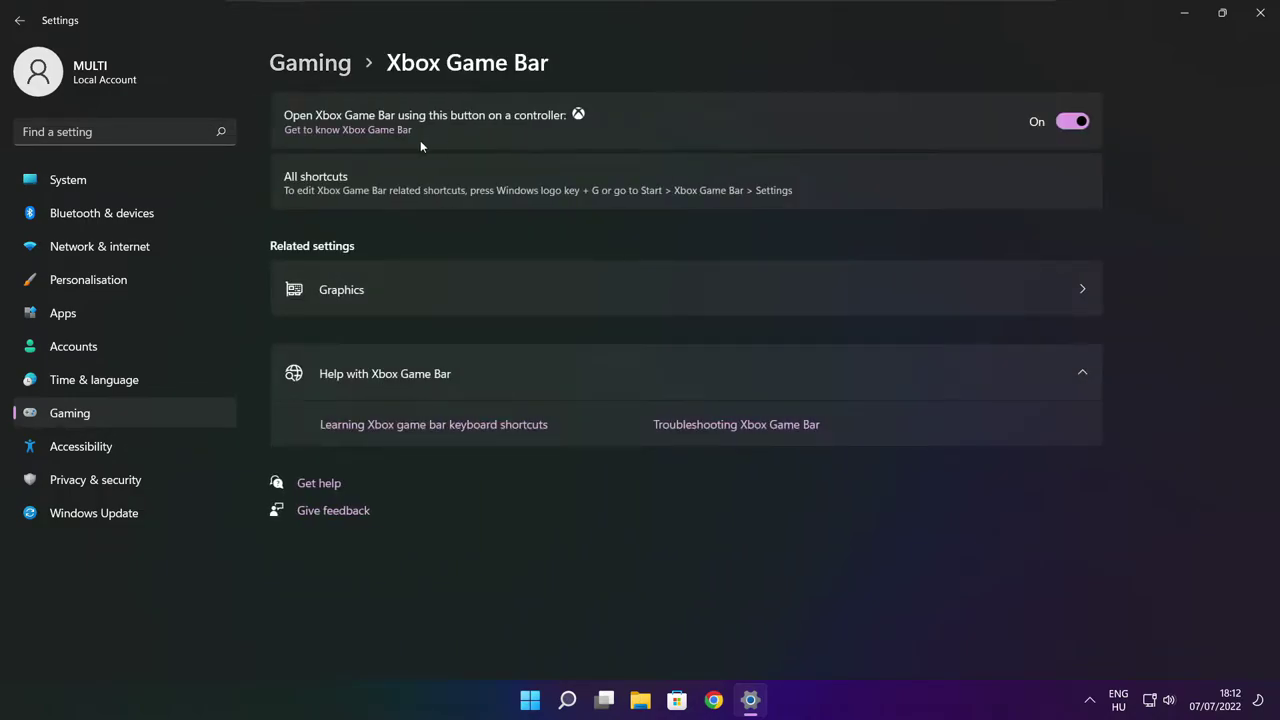
left_click(1066, 127)
left_click(1260, 16)
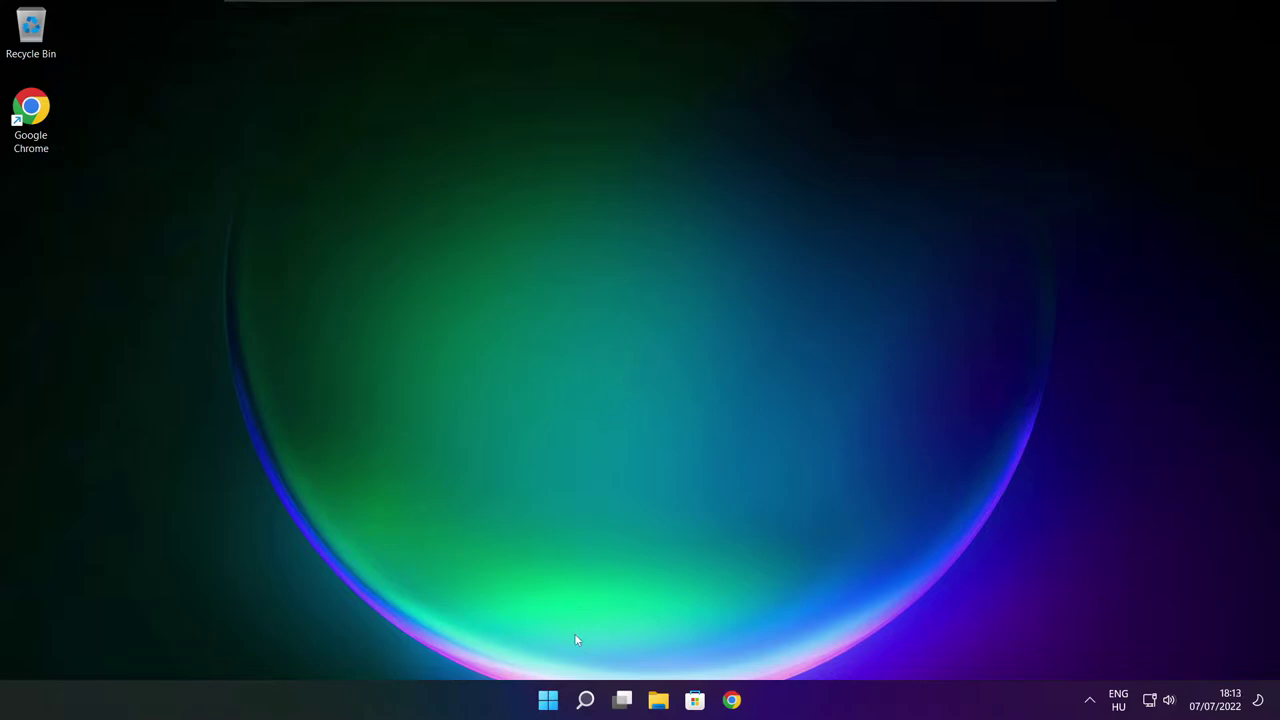
- Open Task Manager's startup apps list and disable Cortana and Microsoft Edge
right_click(549, 703)
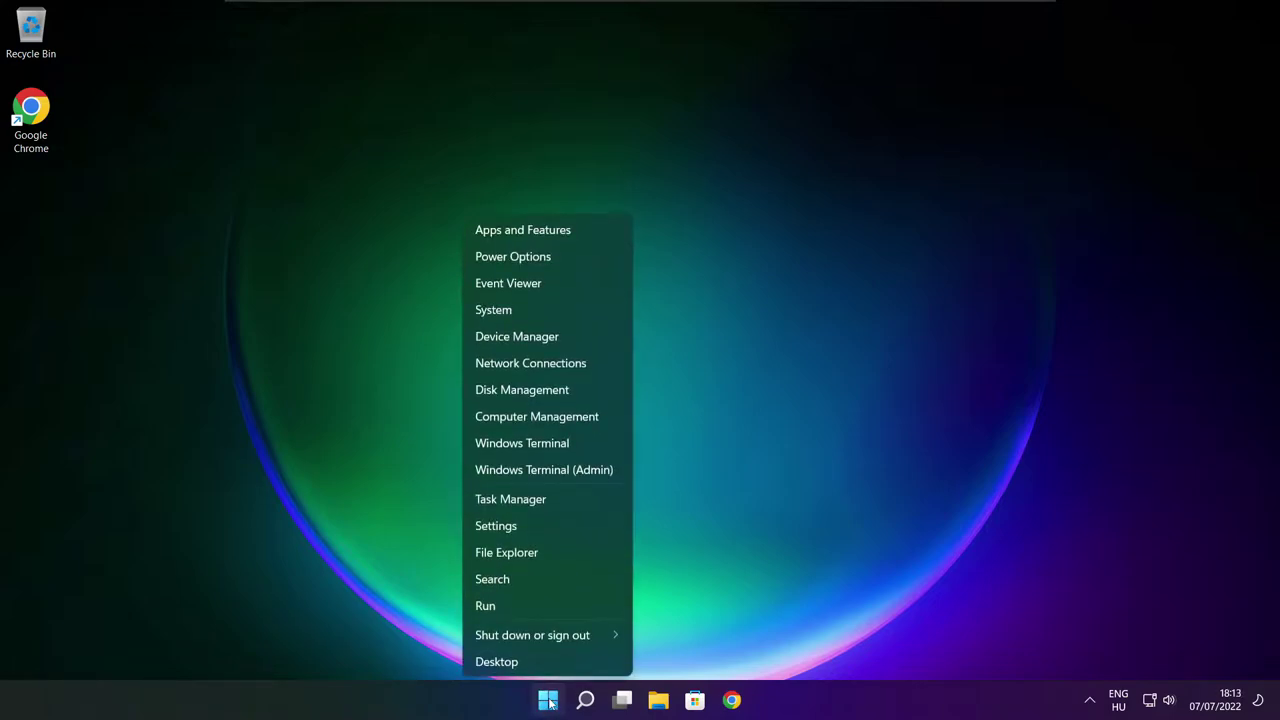
left_click(550, 498)
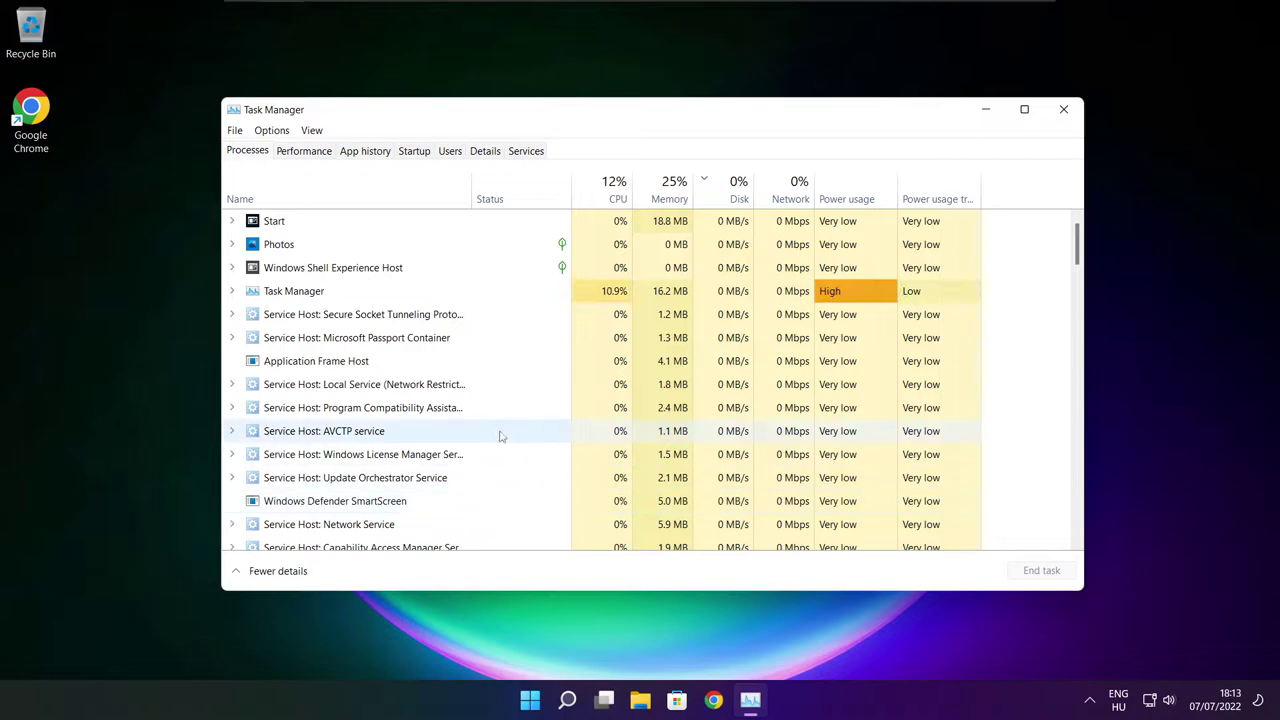
left_click(417, 154)
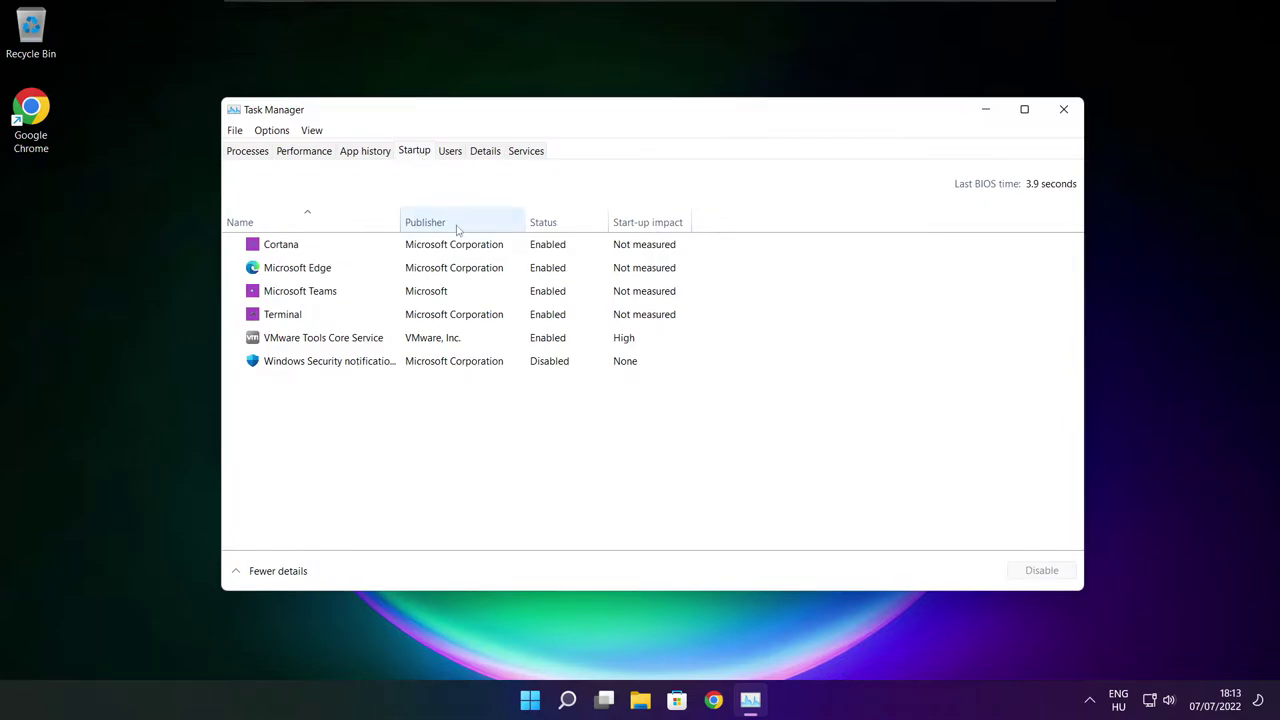
left_click(488, 252)
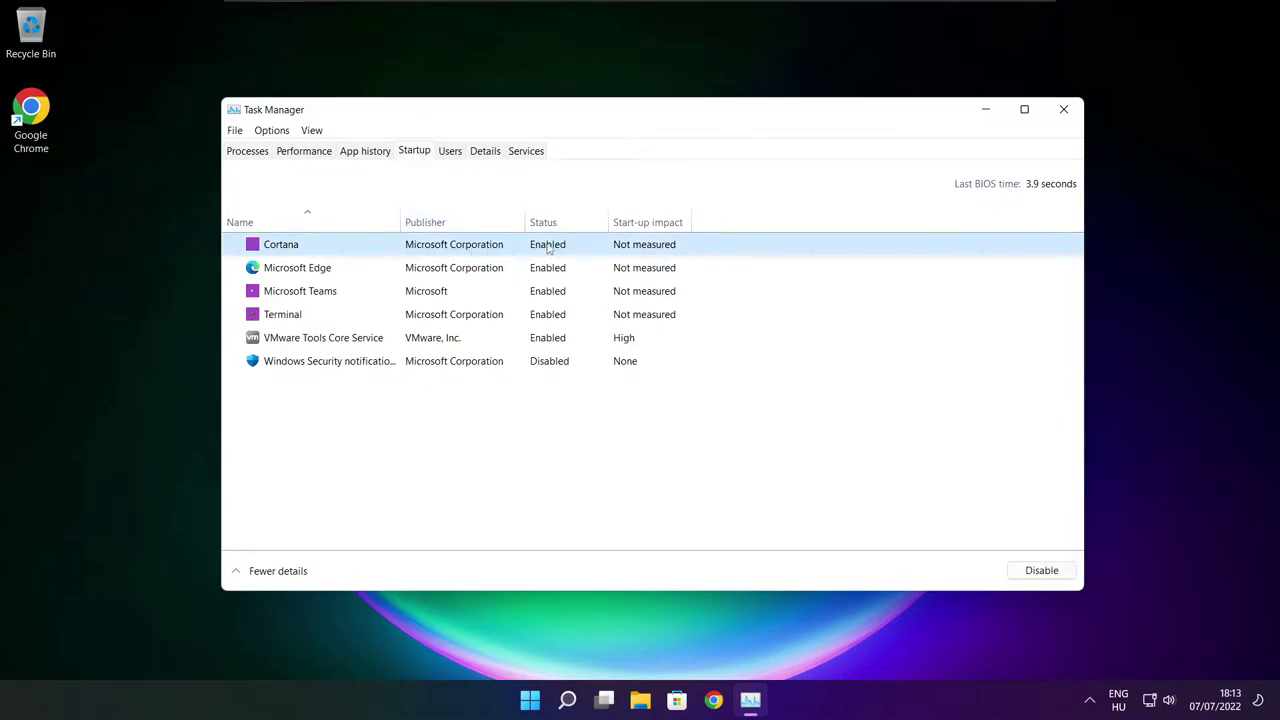
left_click(1028, 582)
left_click(396, 270)
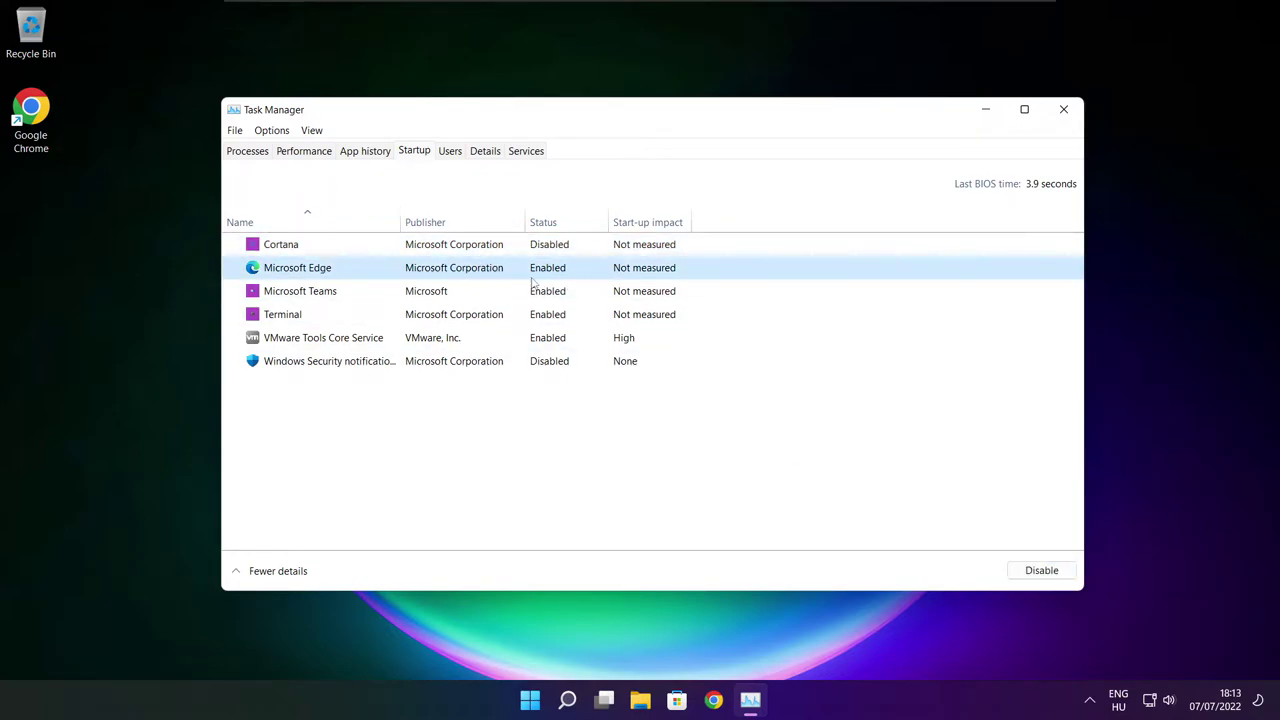
left_click(1040, 572)
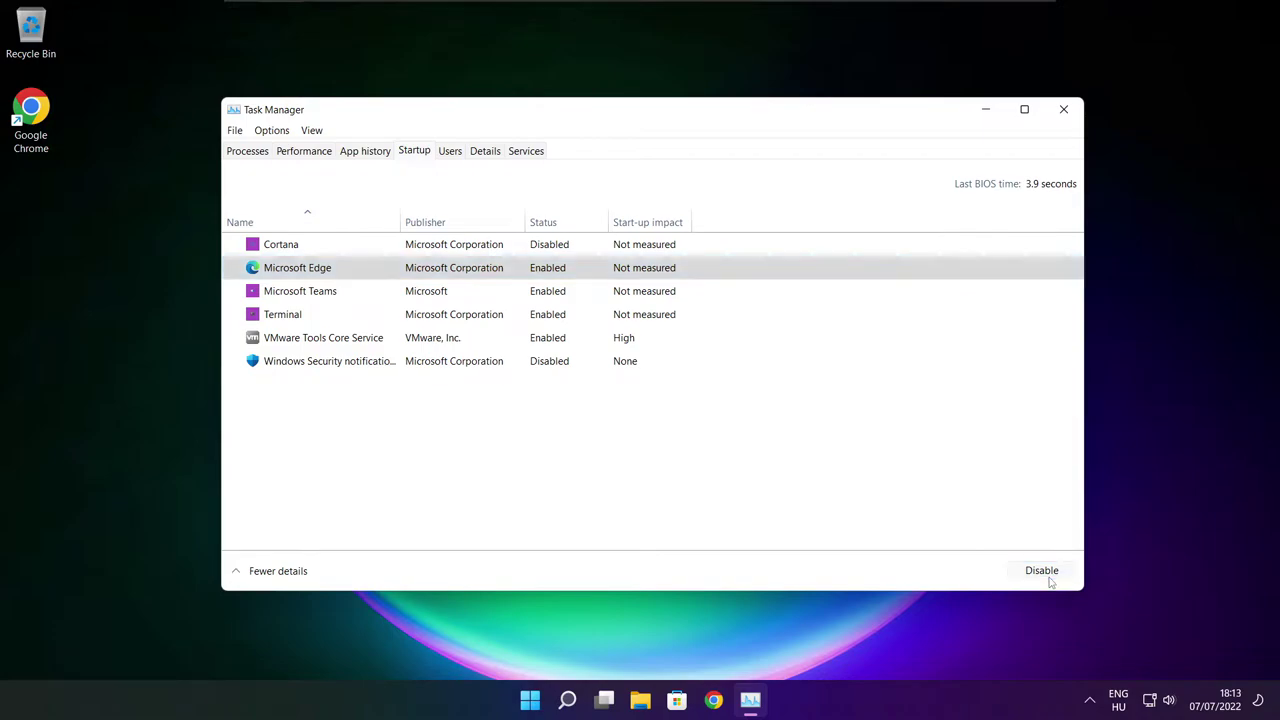
- Disable Microsoft Teams and Terminal as startup apps, and close Task Manager
left_click(545, 295)
left_click(1040, 570)
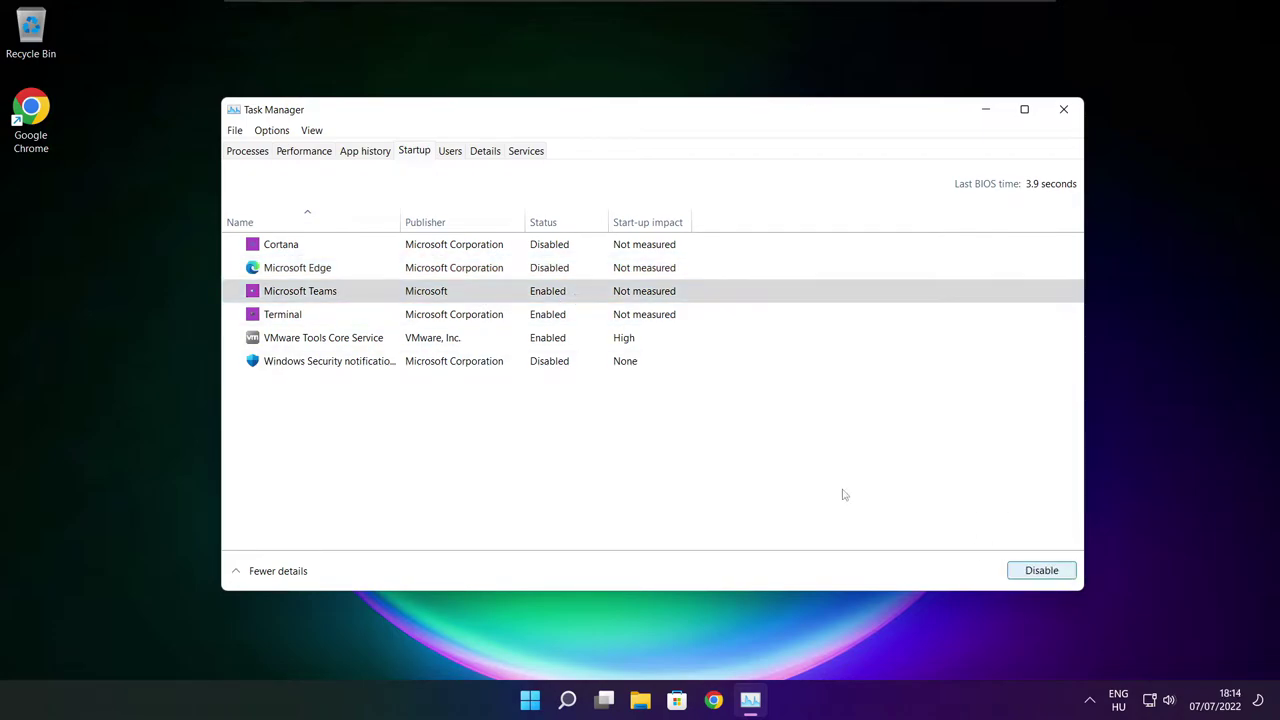
left_click(488, 320)
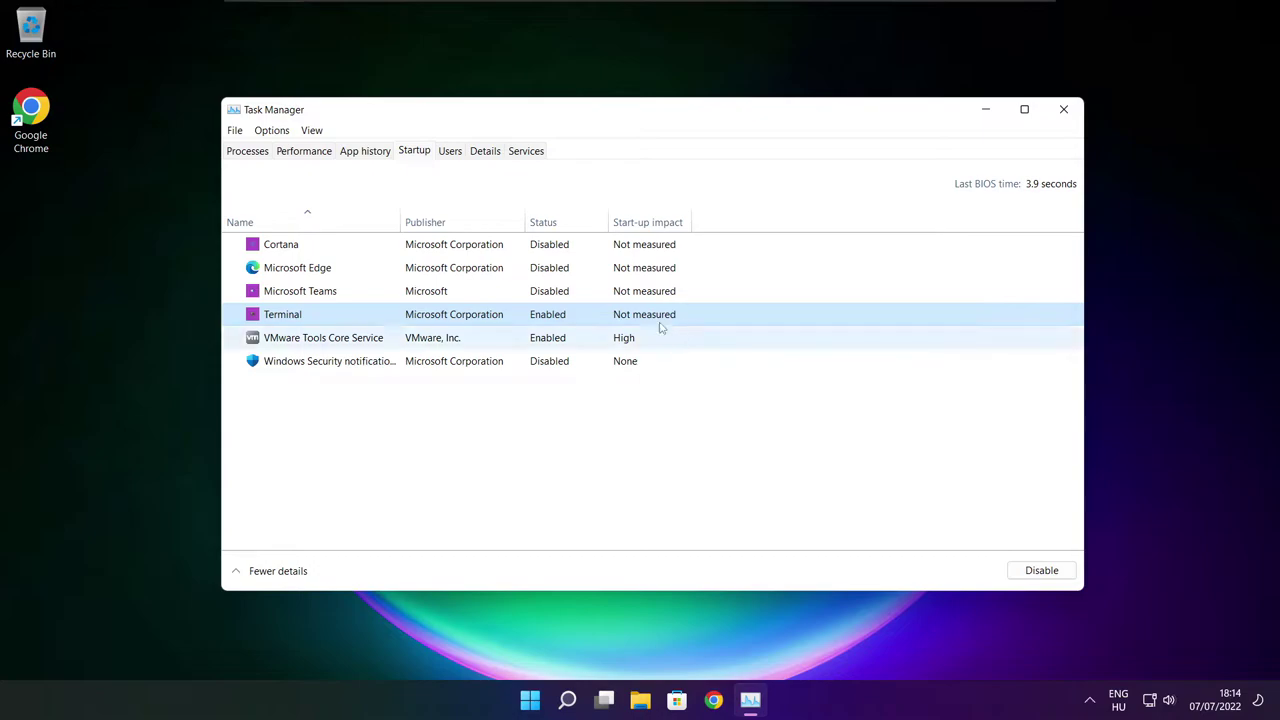
left_click(1040, 570)
left_click(555, 316)
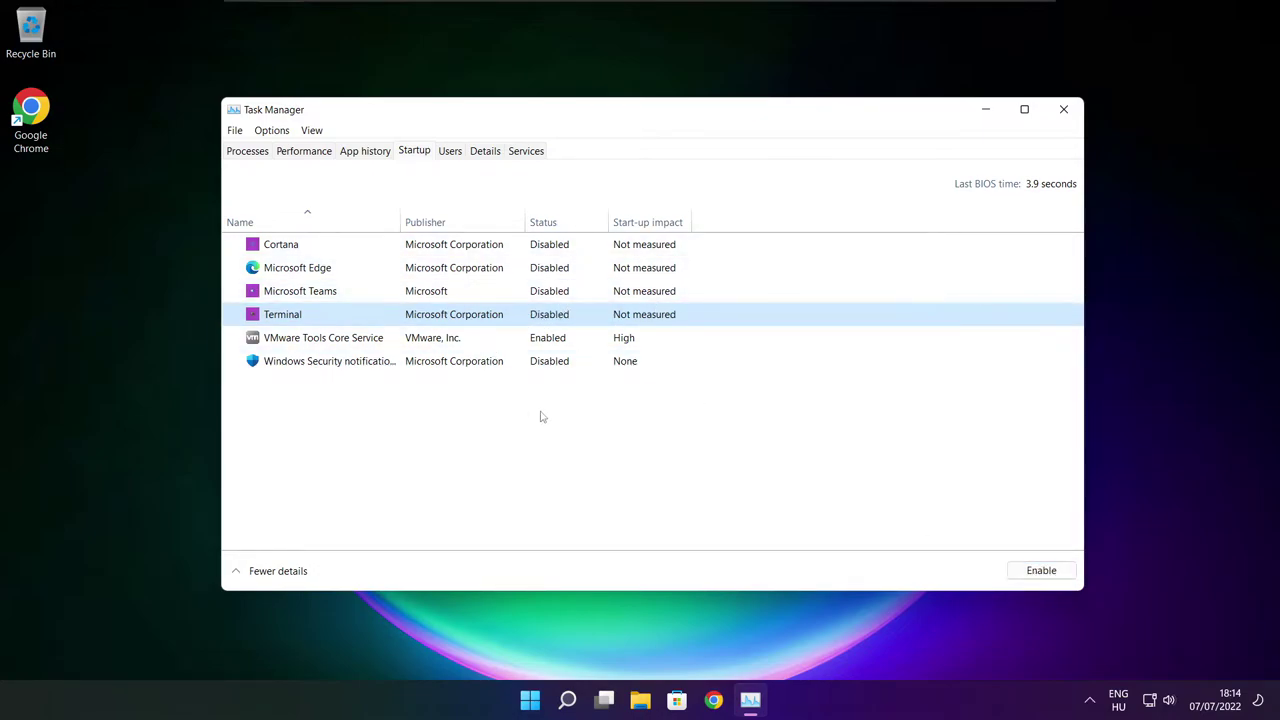
left_click(1062, 112)
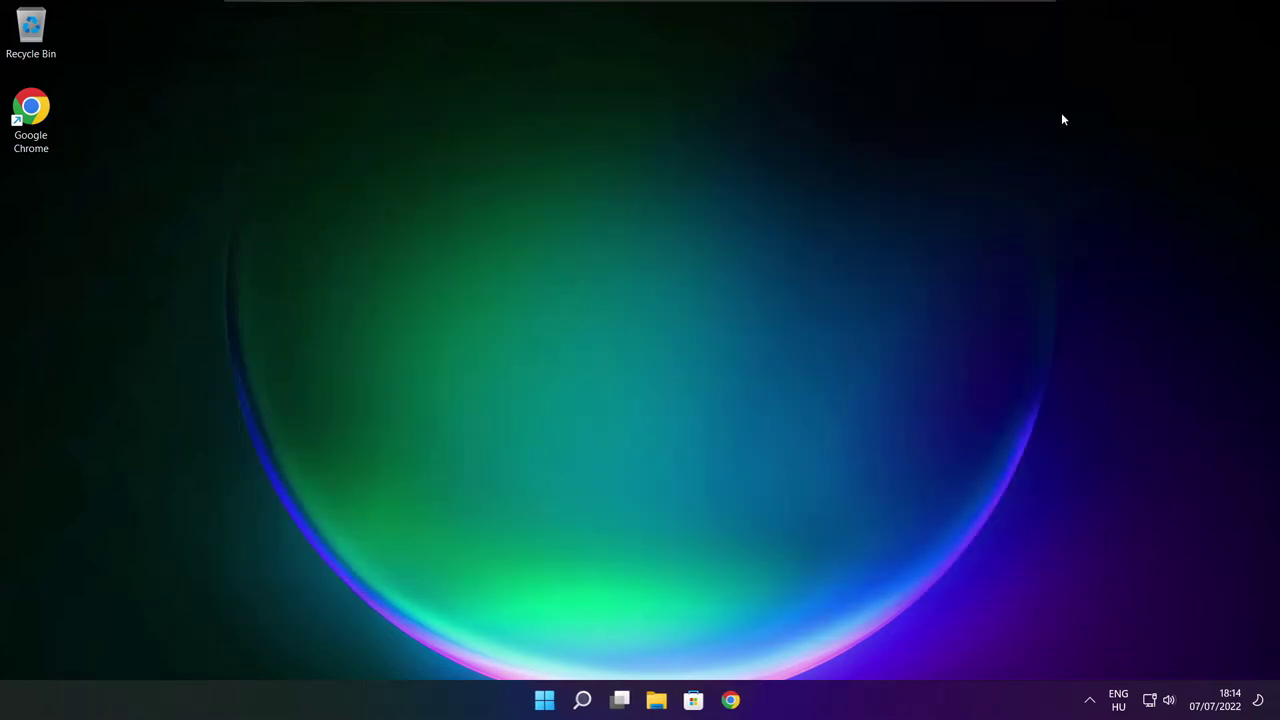
- Search Windows for "optimise", analyse and optimise the C: drive with Defragment and Optimise Drives, and close the window
left_click(586, 703)
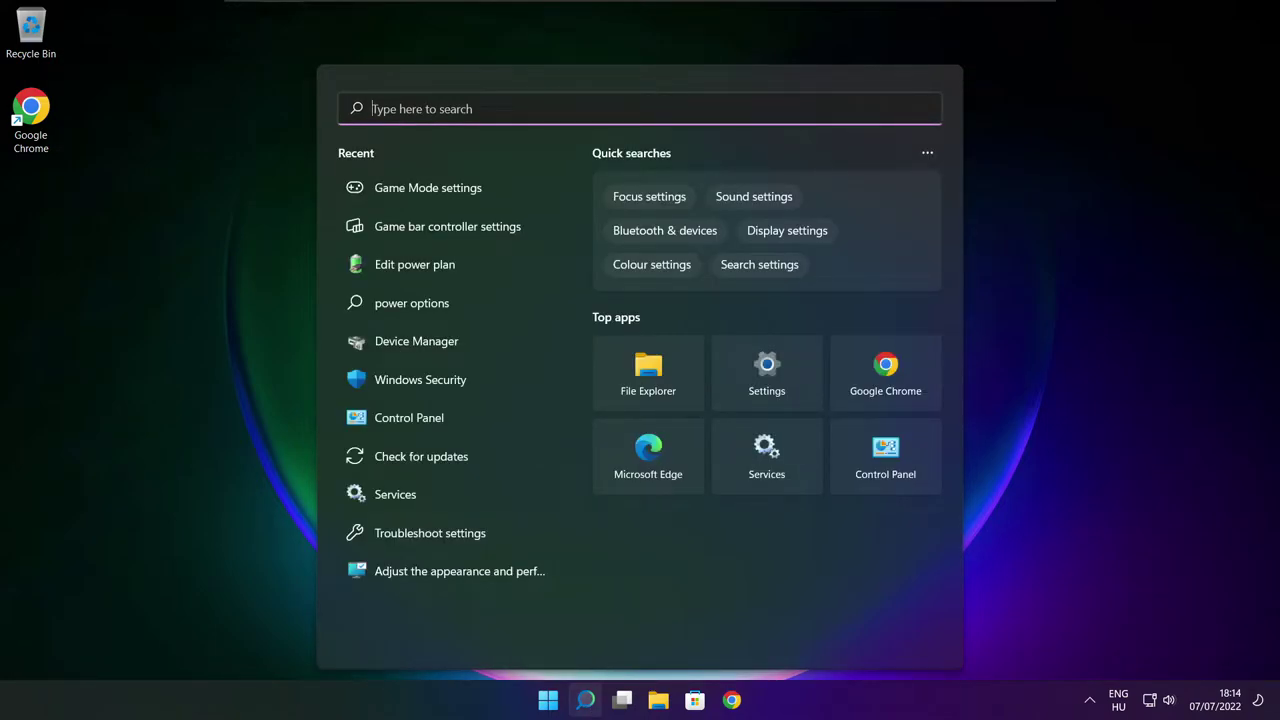
type("op")
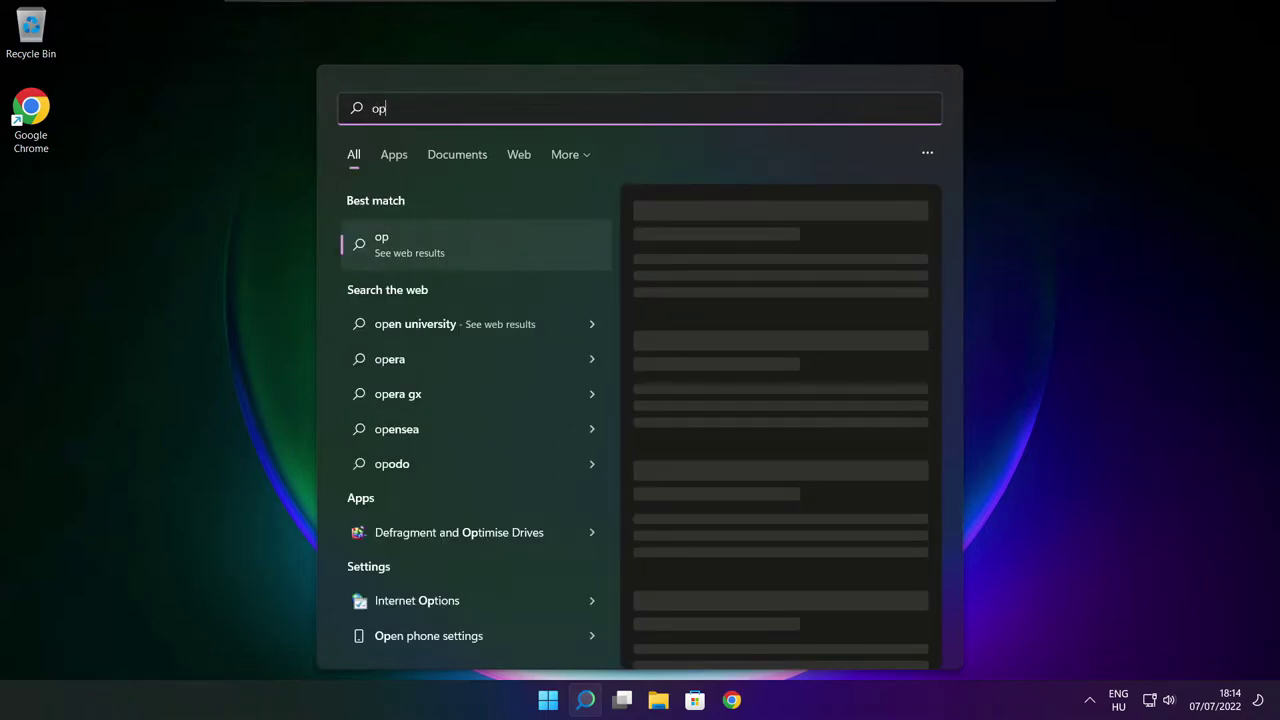
type("timise")
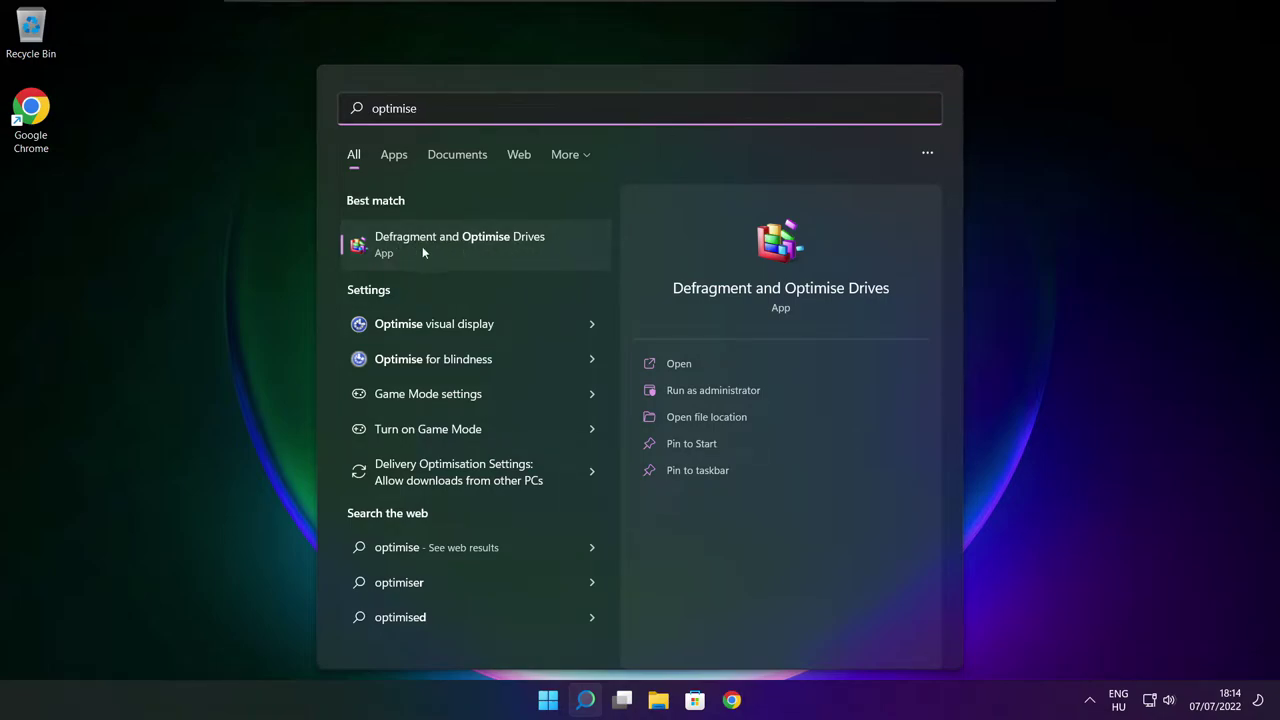
left_click(491, 241)
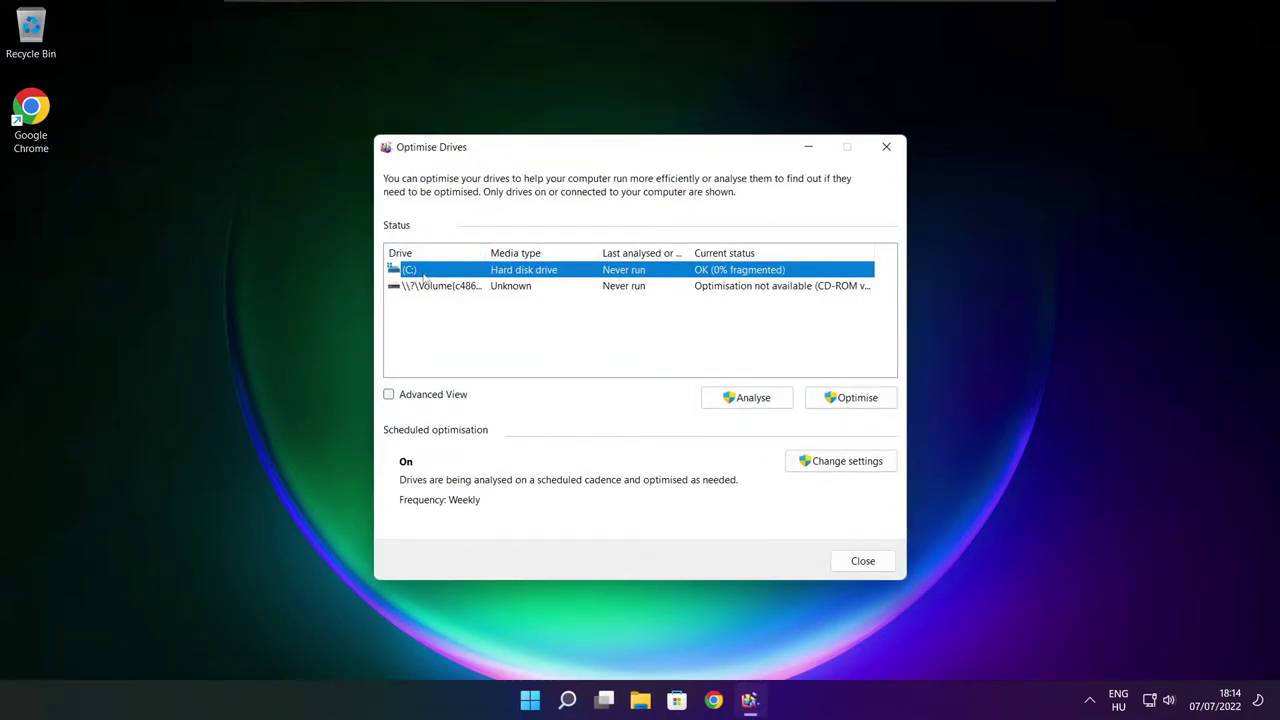
left_click(737, 399)
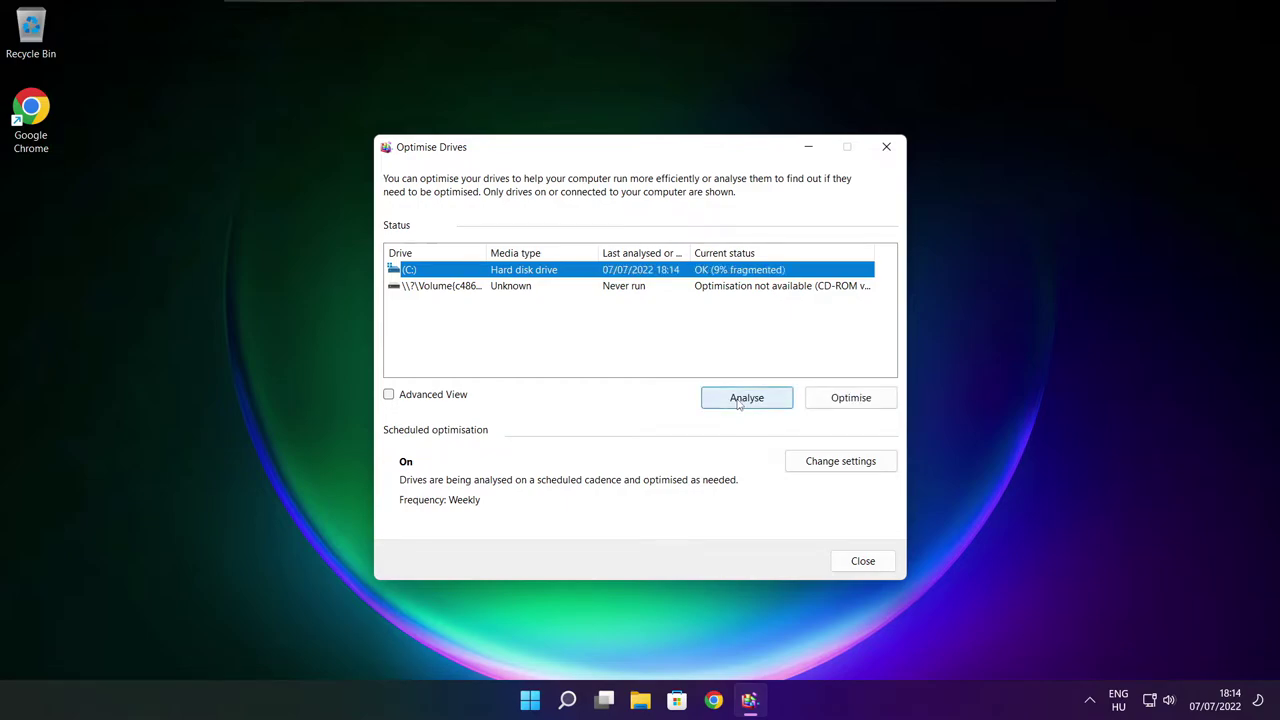
left_click(855, 402)
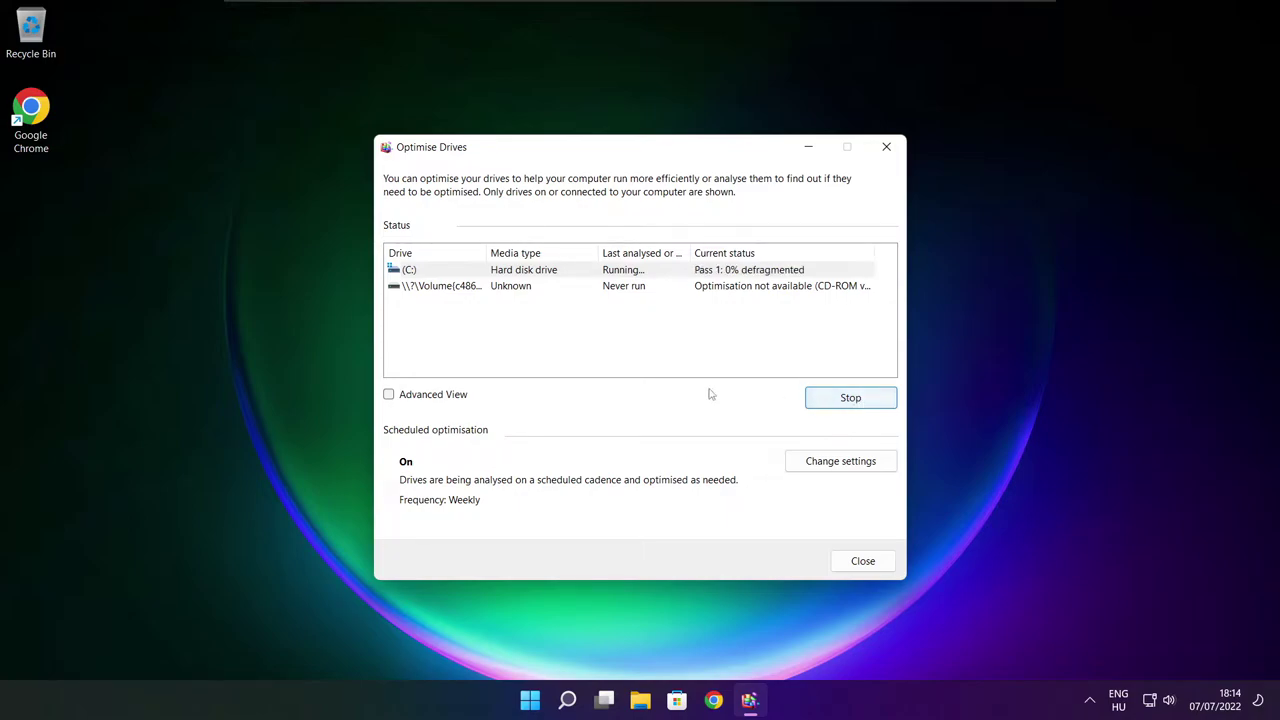
key("alt+F4")
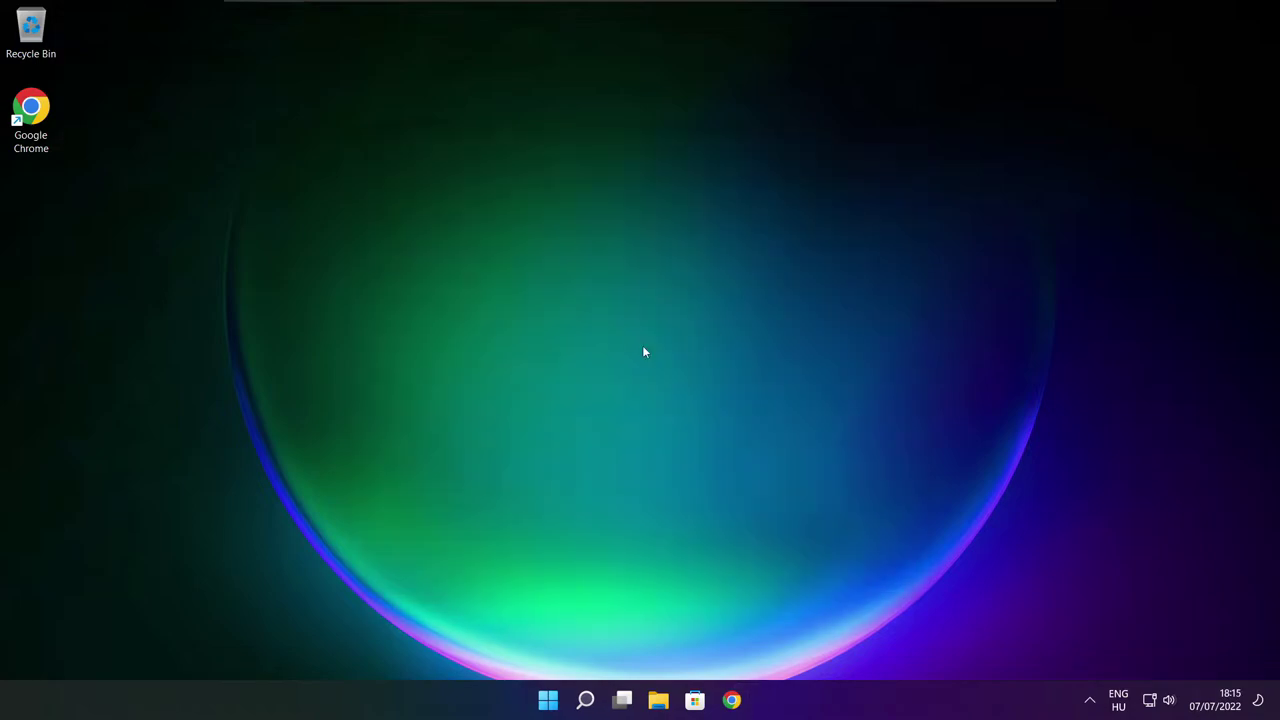
- Search Windows for "updates", run a check for updates in Windows Update, and close Settings
left_click(586, 702)
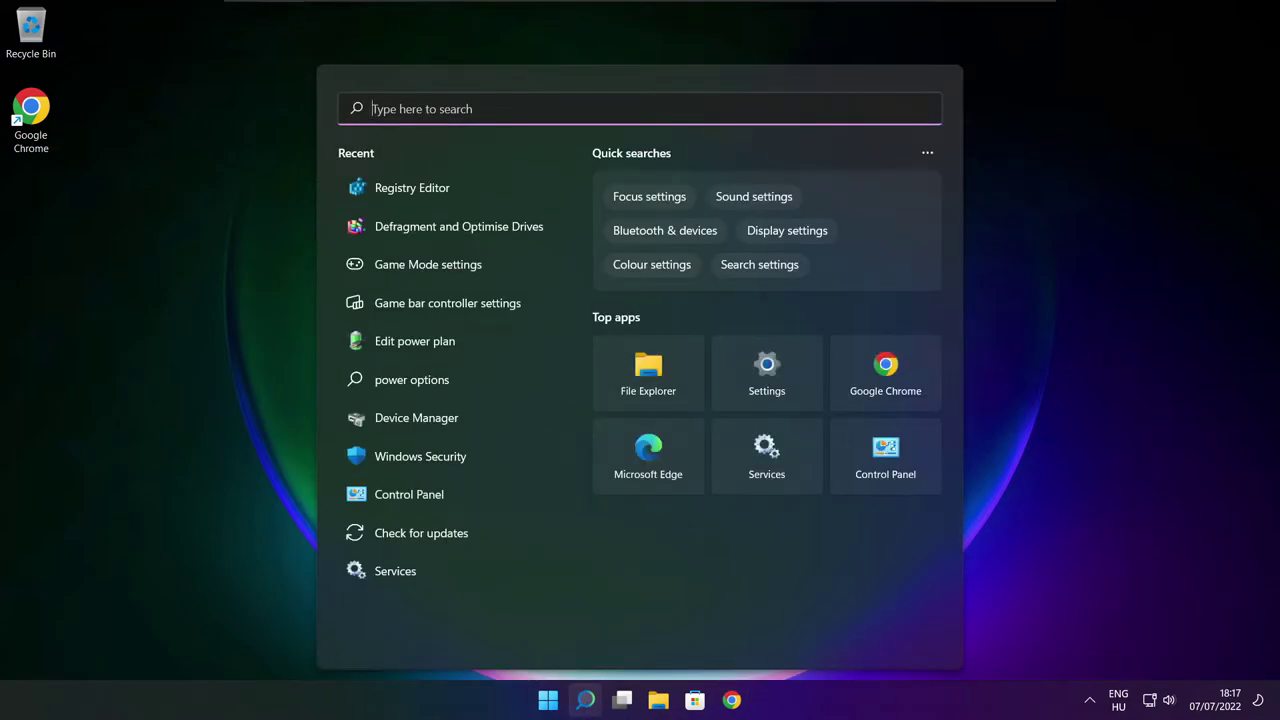
type("updates")
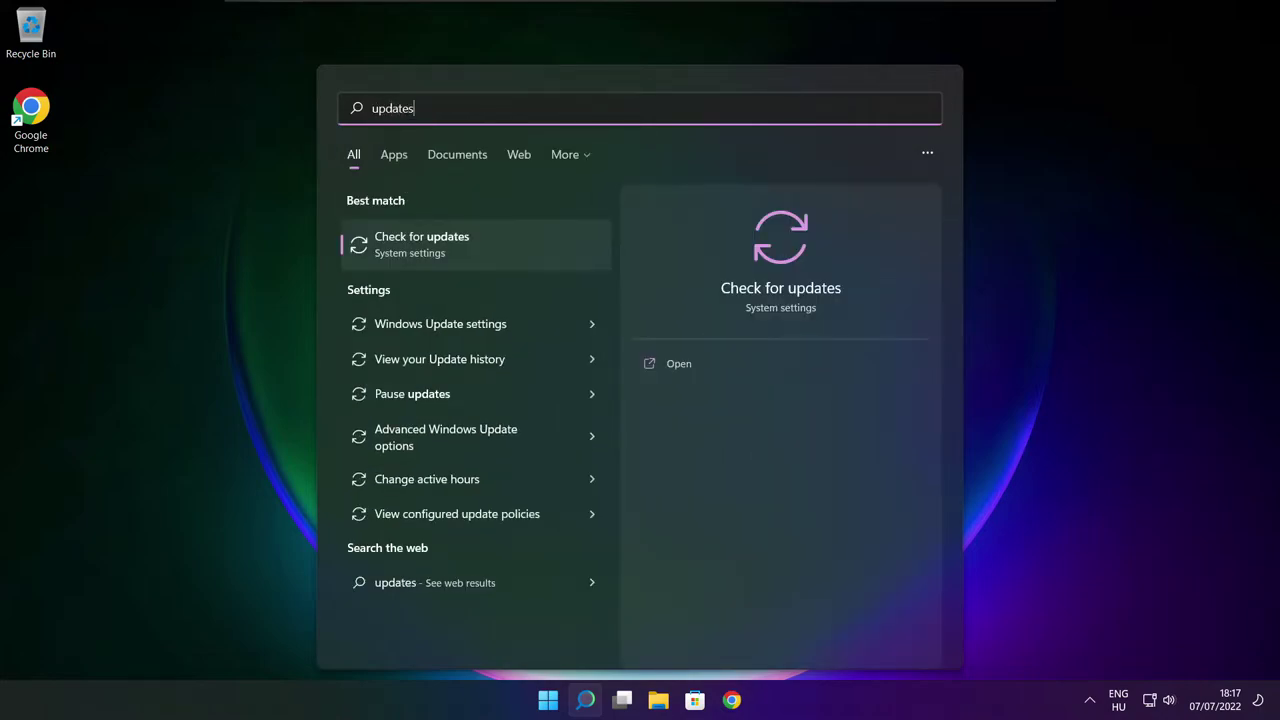
left_click(465, 251)
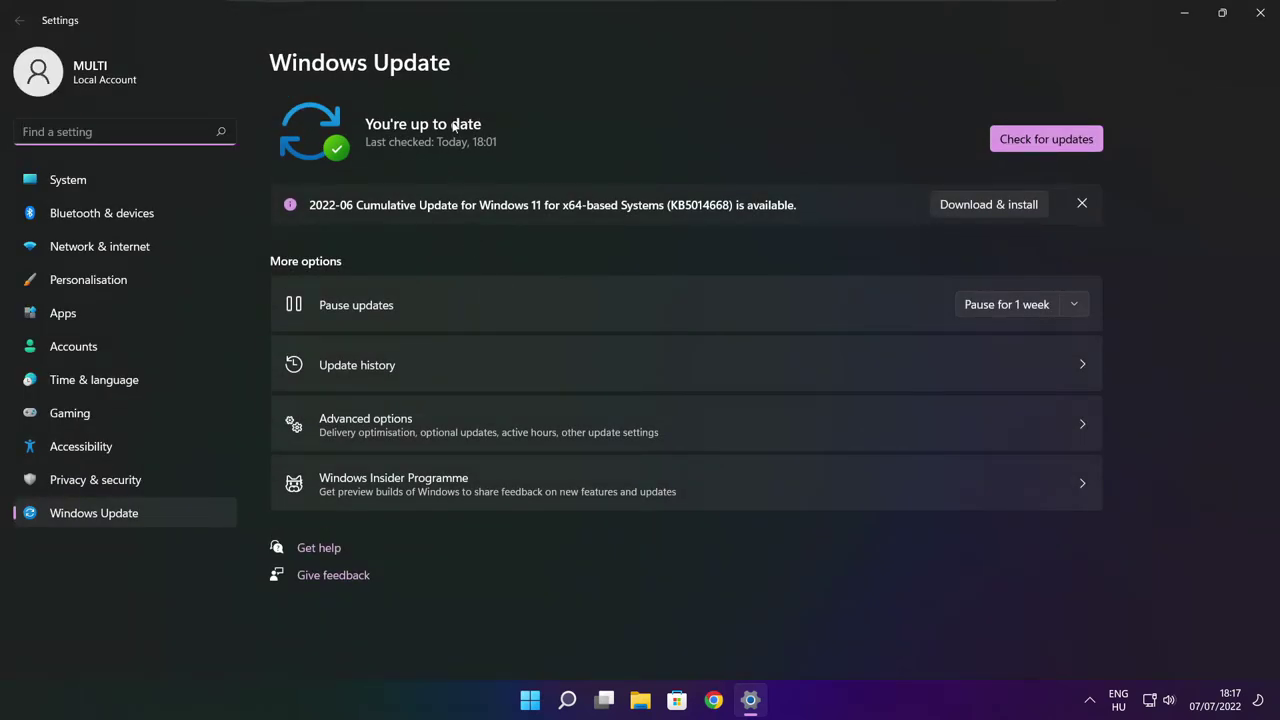
left_click(1046, 140)
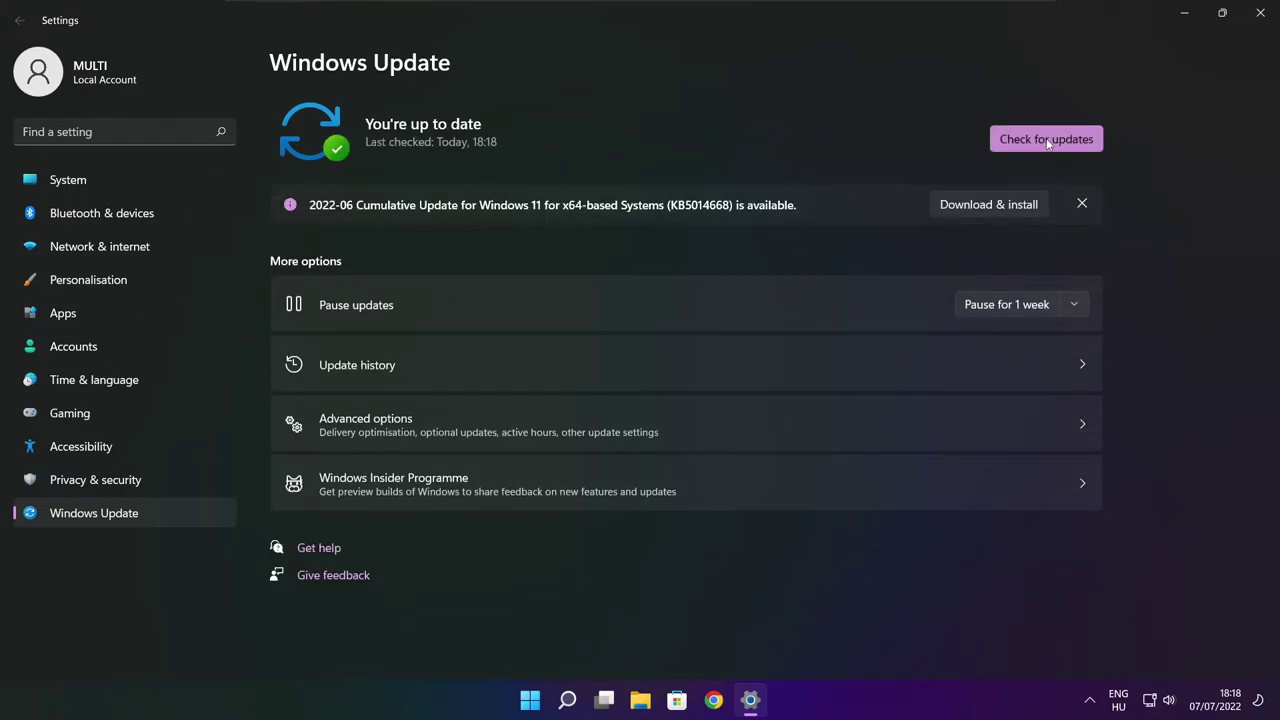
left_click(1259, 20)
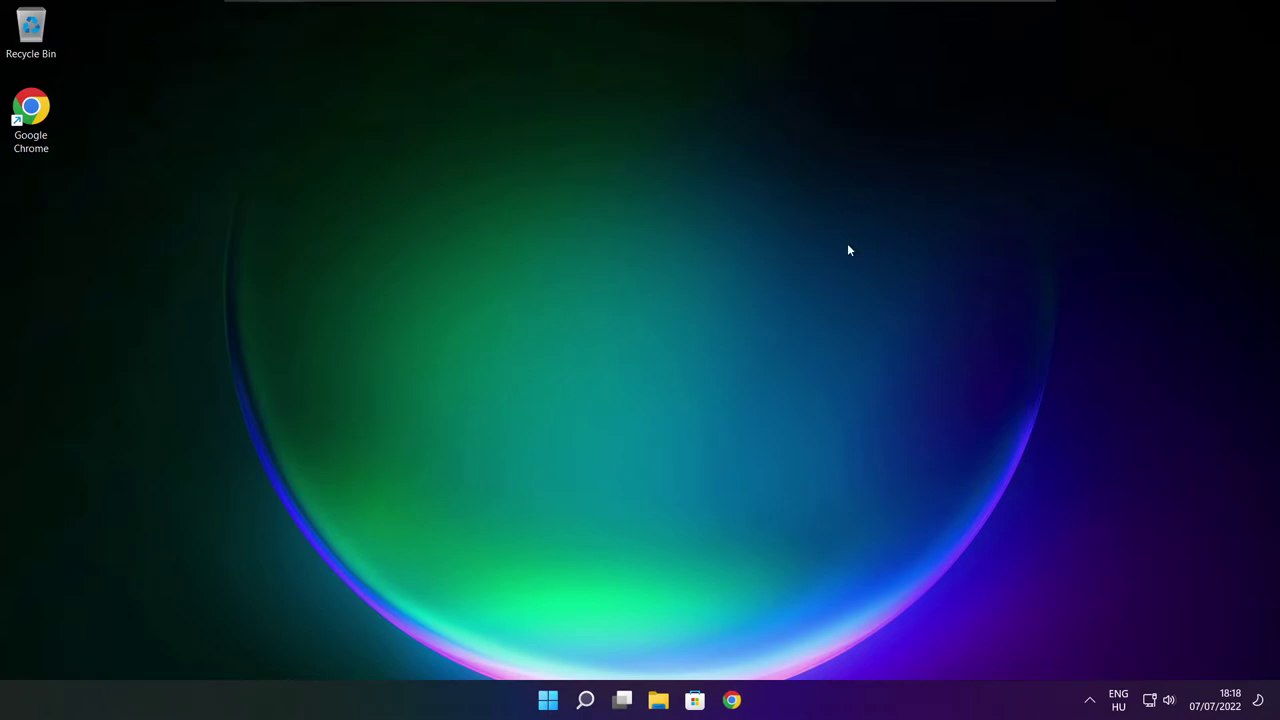
- Search Windows for "regedit", open Registry Editor, and move its window towards the middle of the desktop
left_click(586, 702)
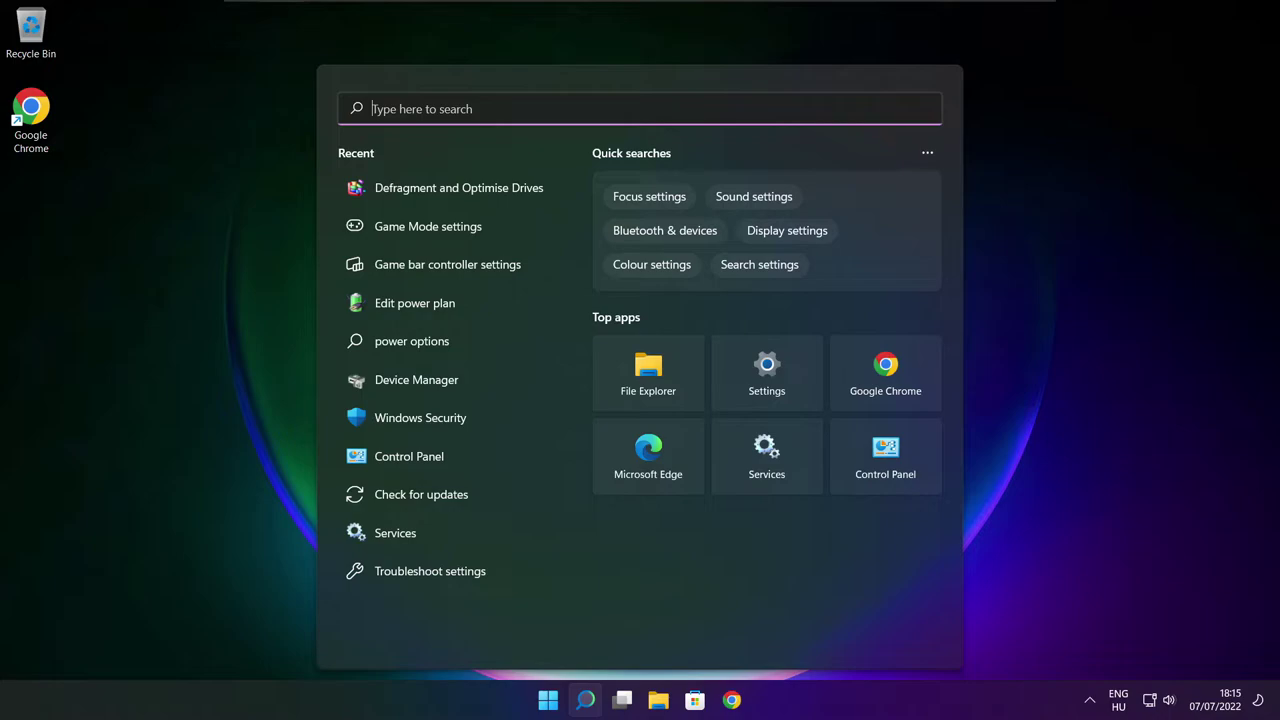
type("regedit")
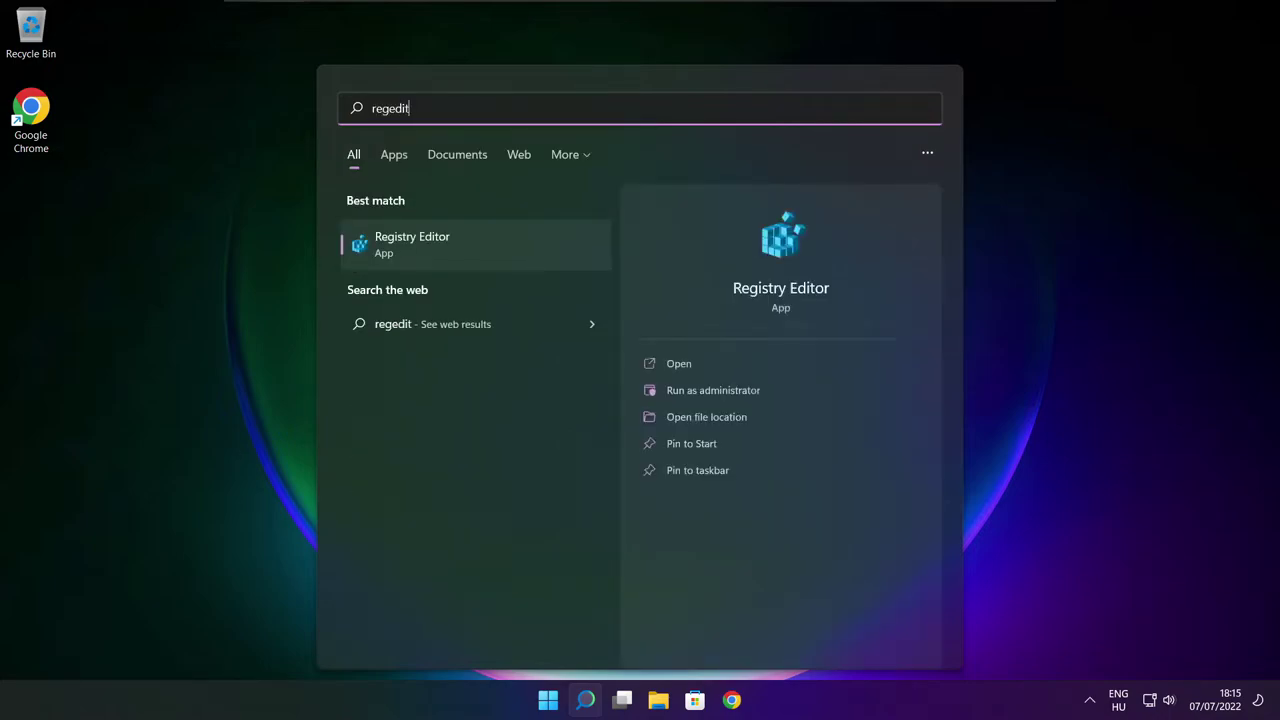
left_click(487, 246)
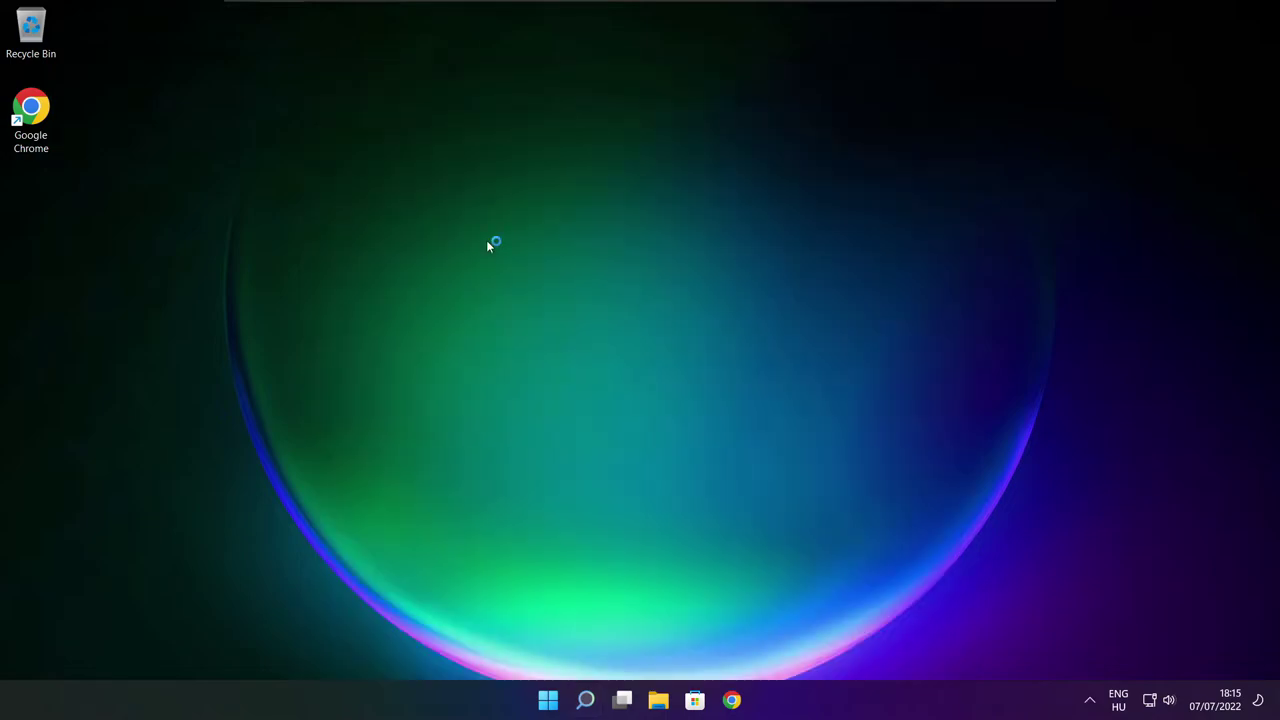
left_click_drag(383, 37, 521, 135)
- Expand HKEY_CURRENT_USER and its System key in the registry tree, and select GameConfigStore
left_click(200, 218)
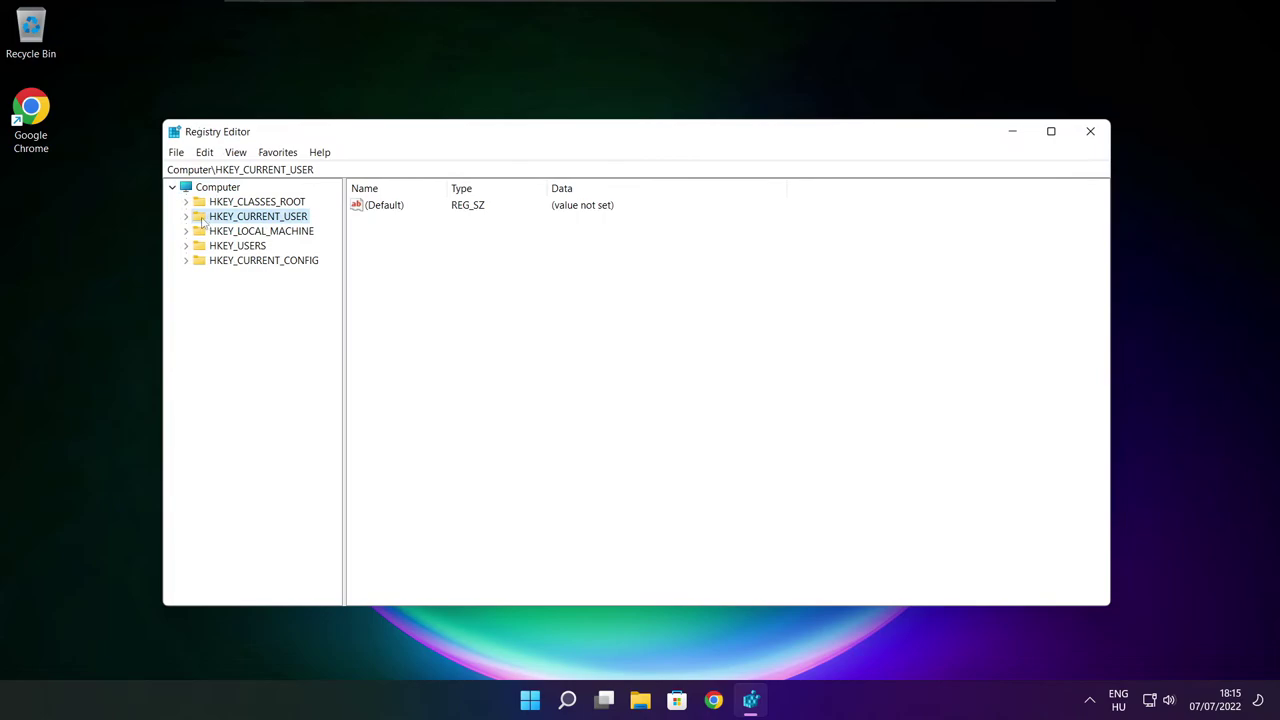
left_click(186, 217)
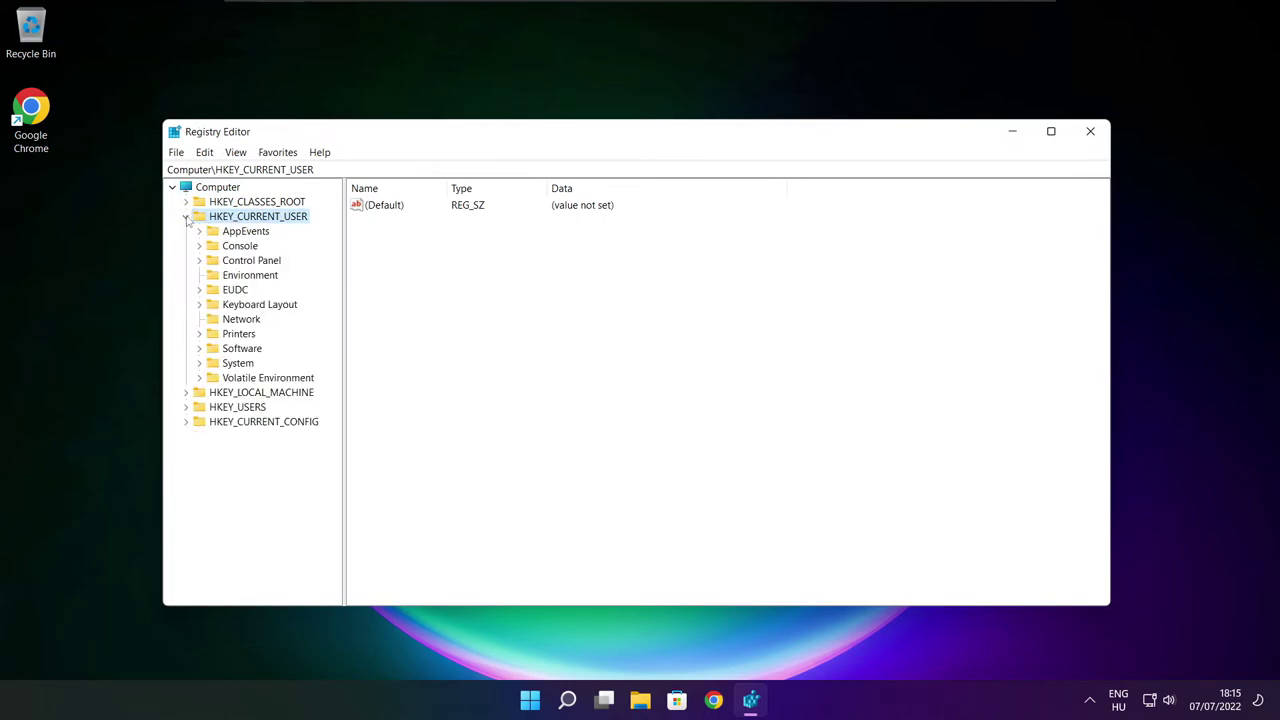
left_click(213, 366)
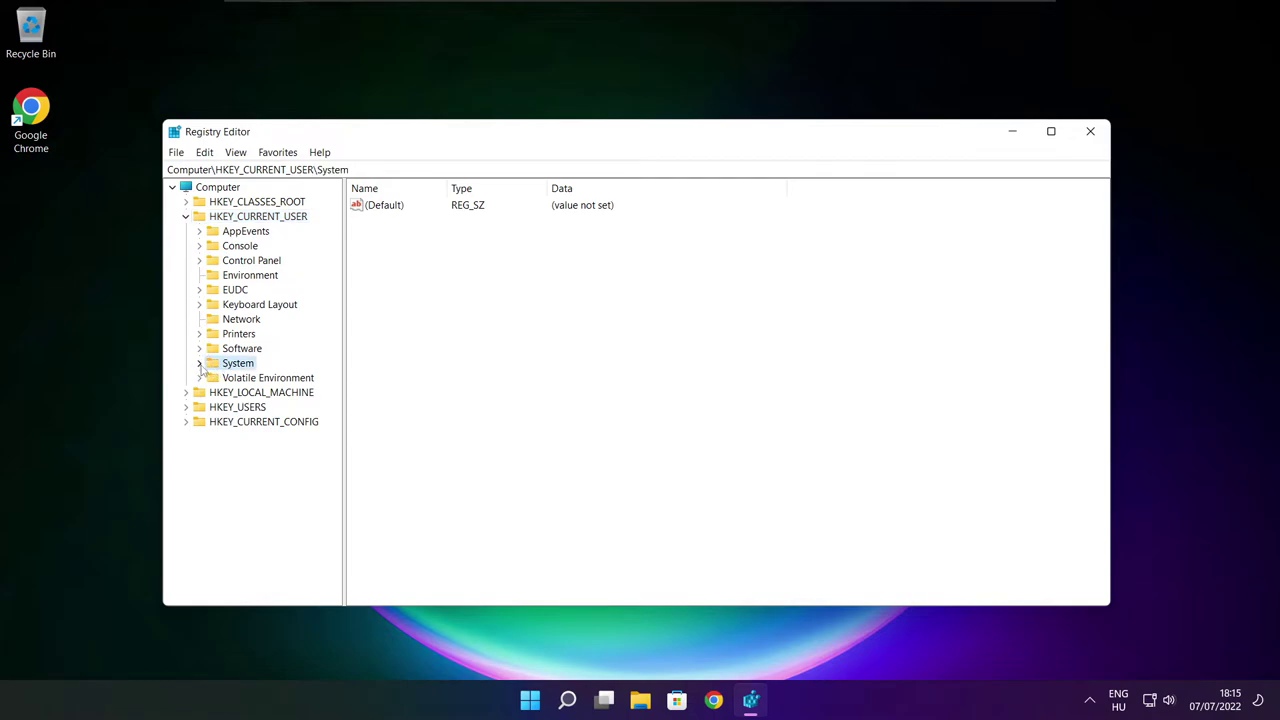
left_click(199, 363)
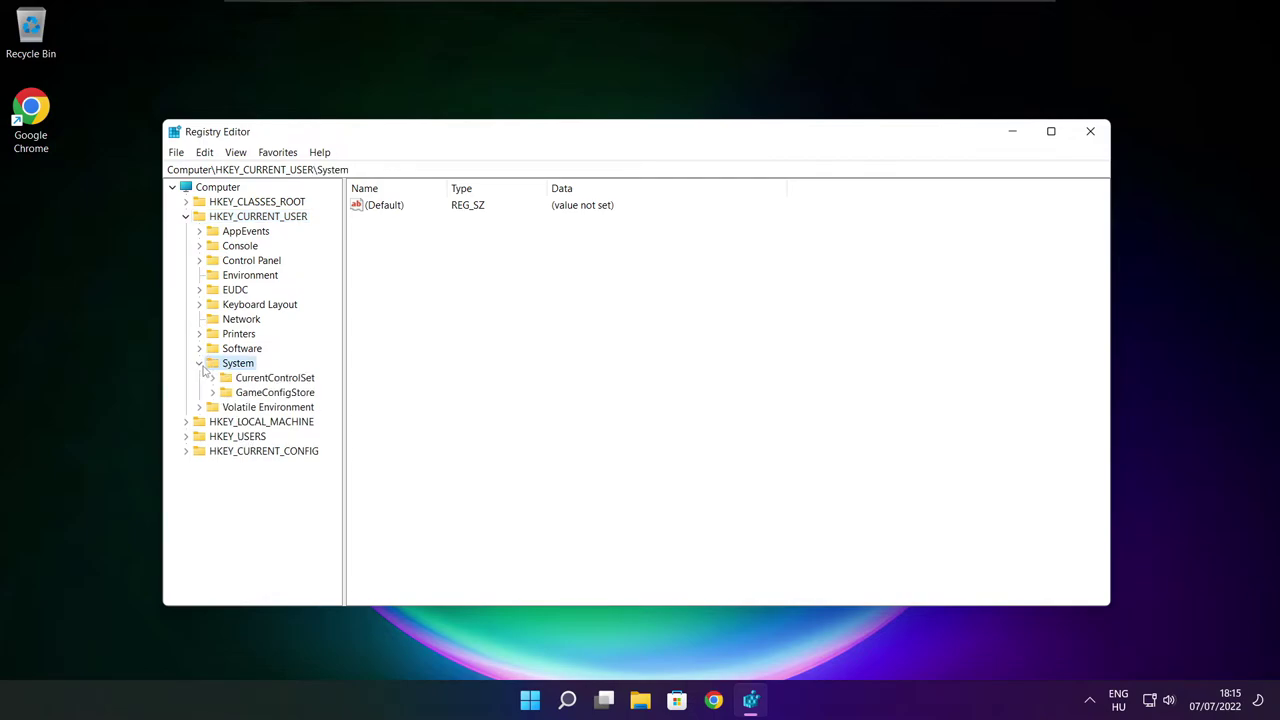
left_click(258, 395)
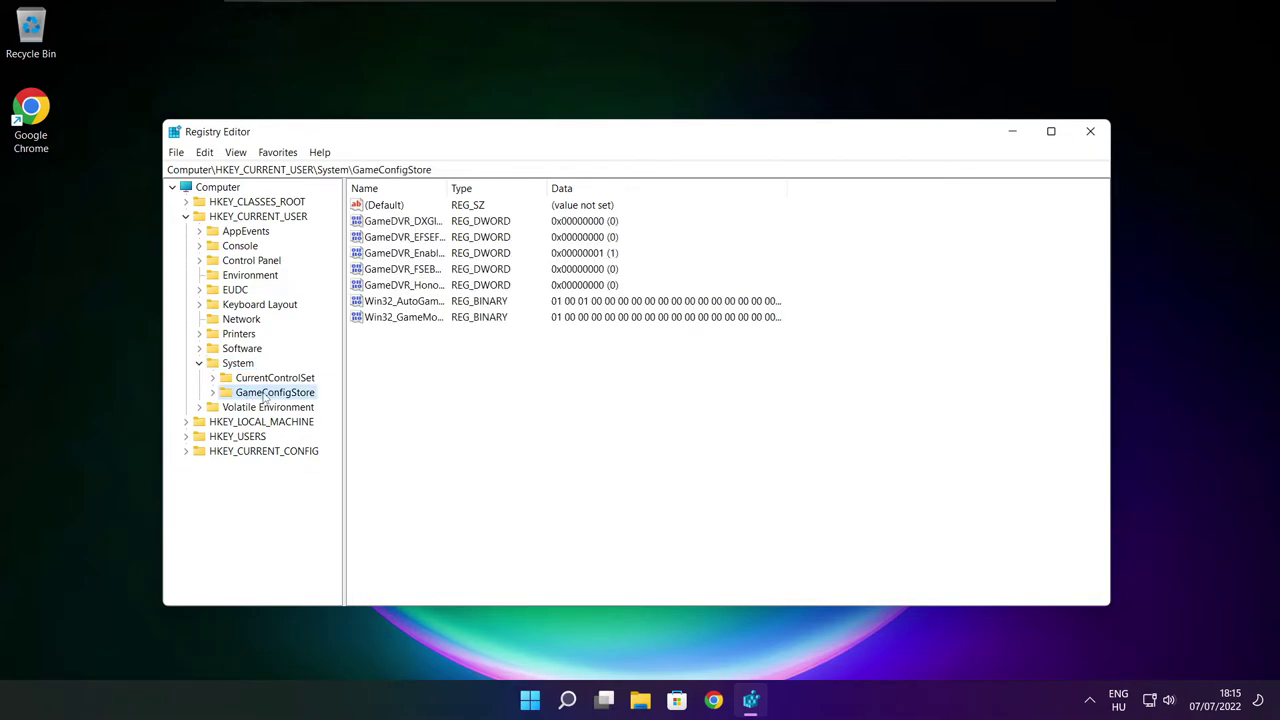
- Widen the value name column and set the GameDVR_Enabled value data to 0
left_click_drag(447, 187, 560, 187)
left_click(414, 256)
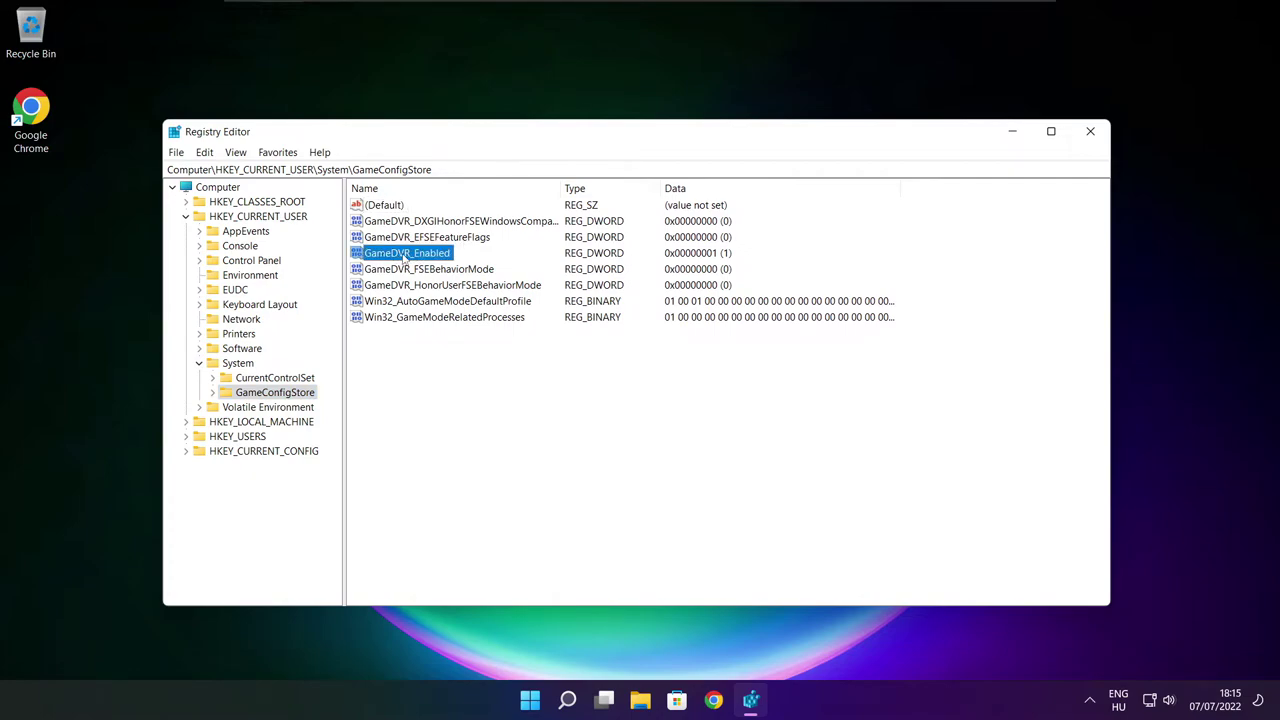
double_click(404, 255)
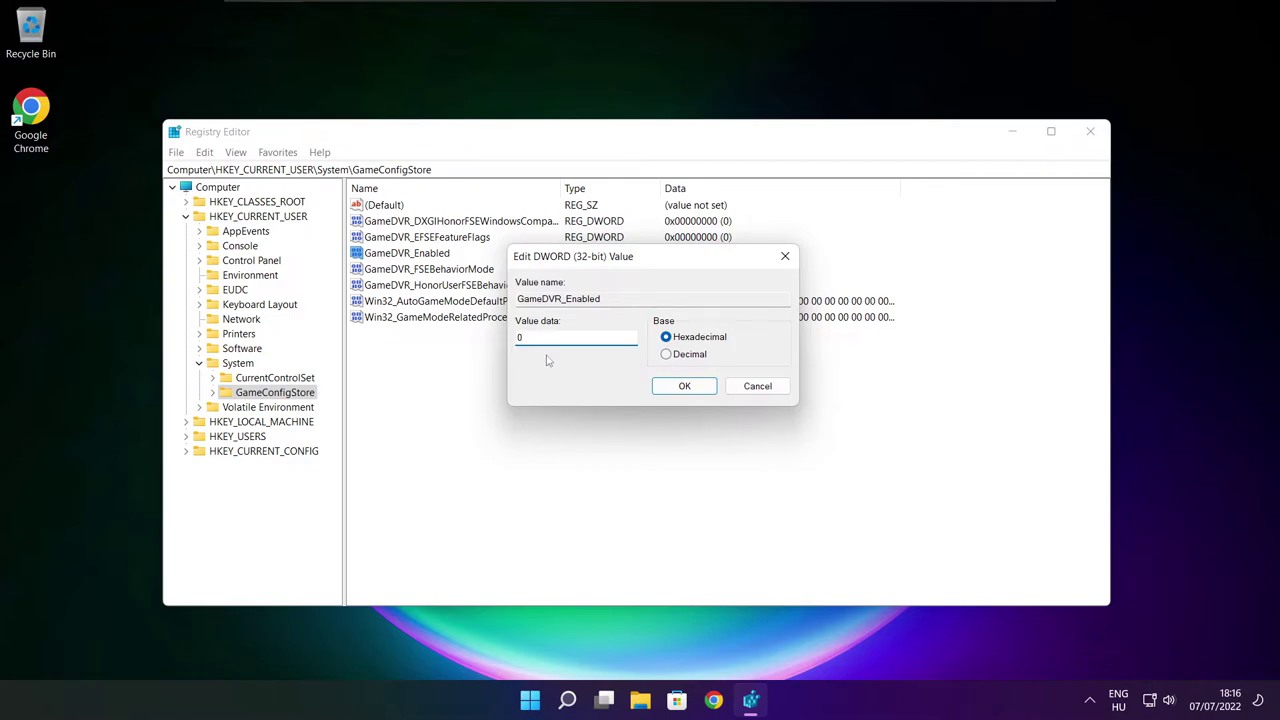
left_click(684, 386)
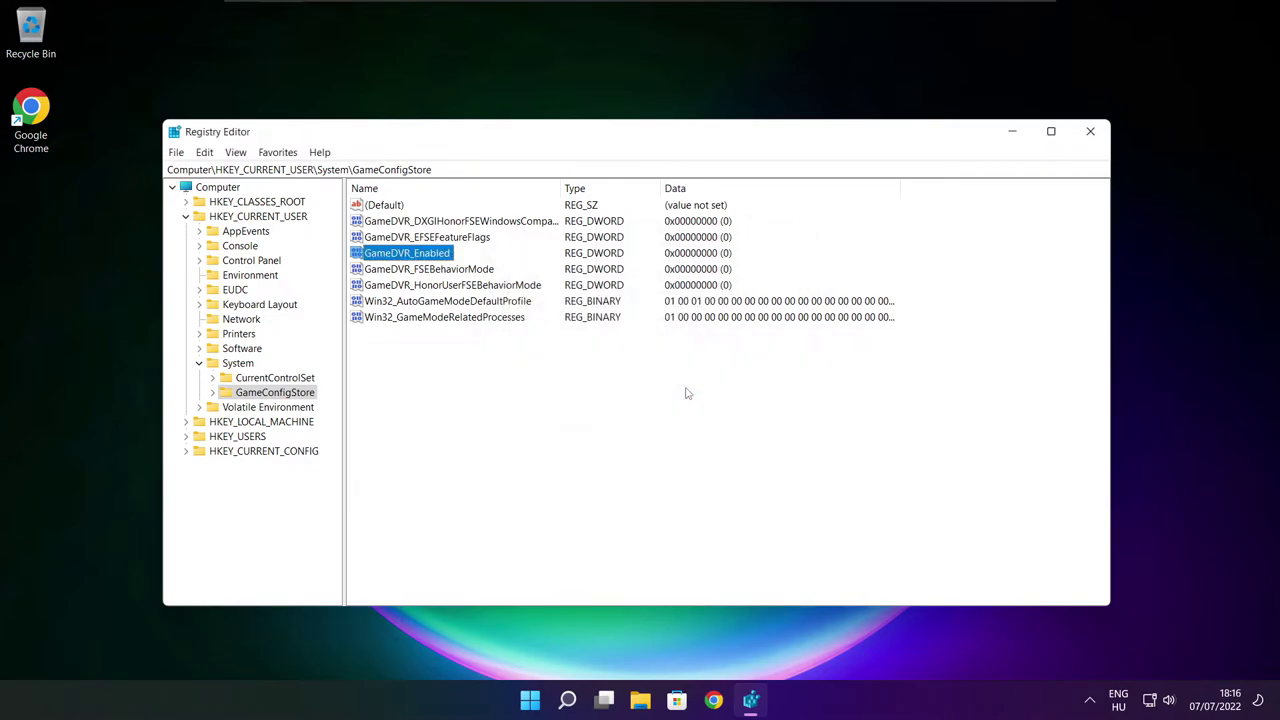
- Collapse HKEY_CURRENT_USER in the registry tree and expand HKEY_LOCAL_MACHINE, SOFTWARE and Microsoft
left_click(186, 218)
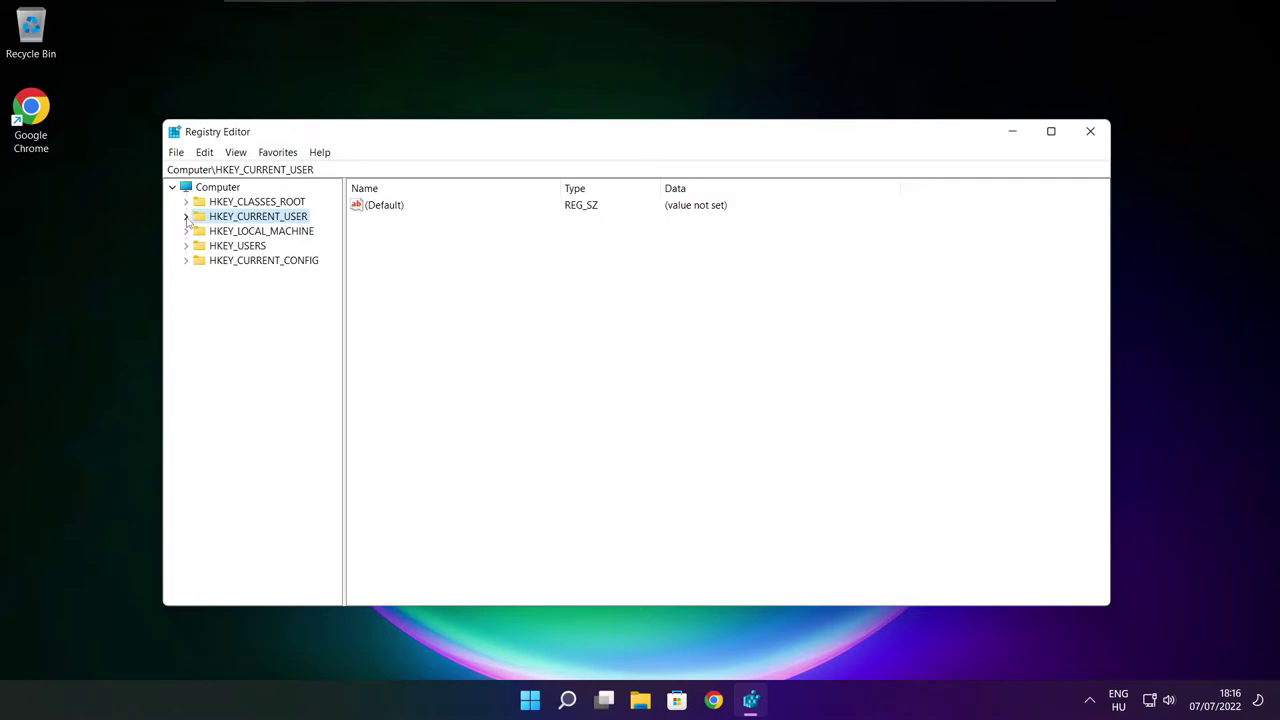
left_click(210, 233)
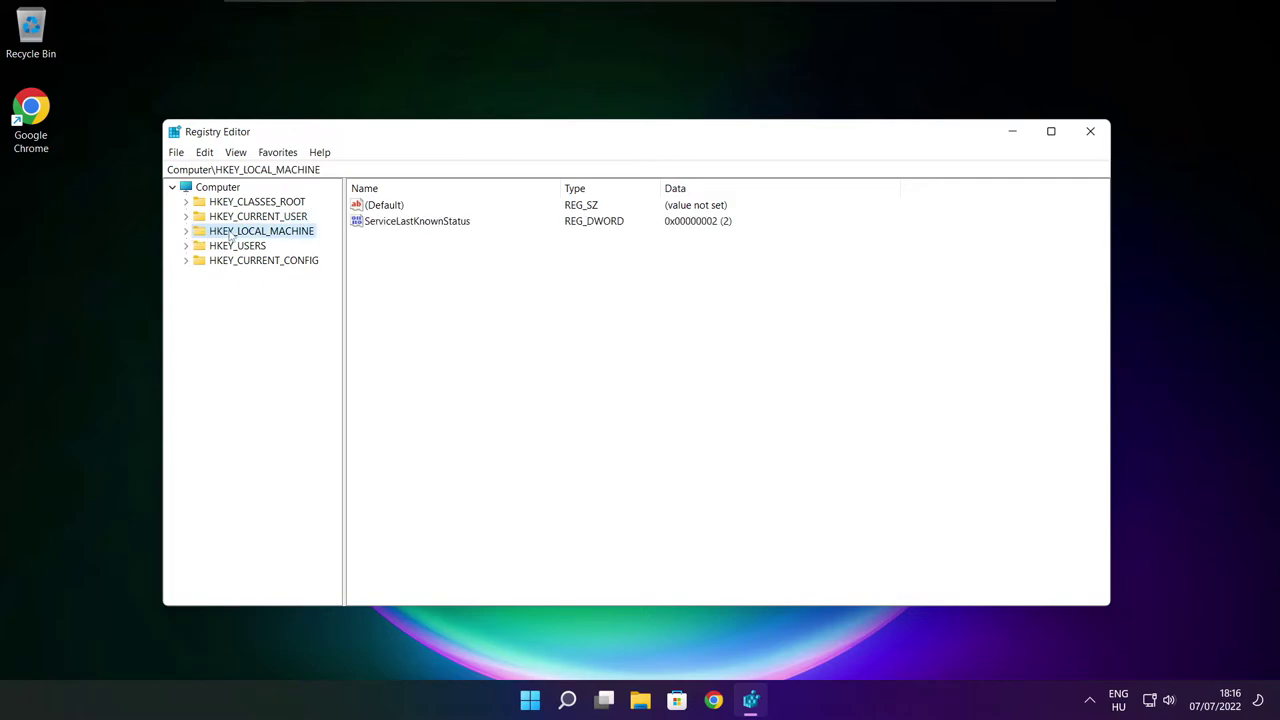
left_click(186, 231)
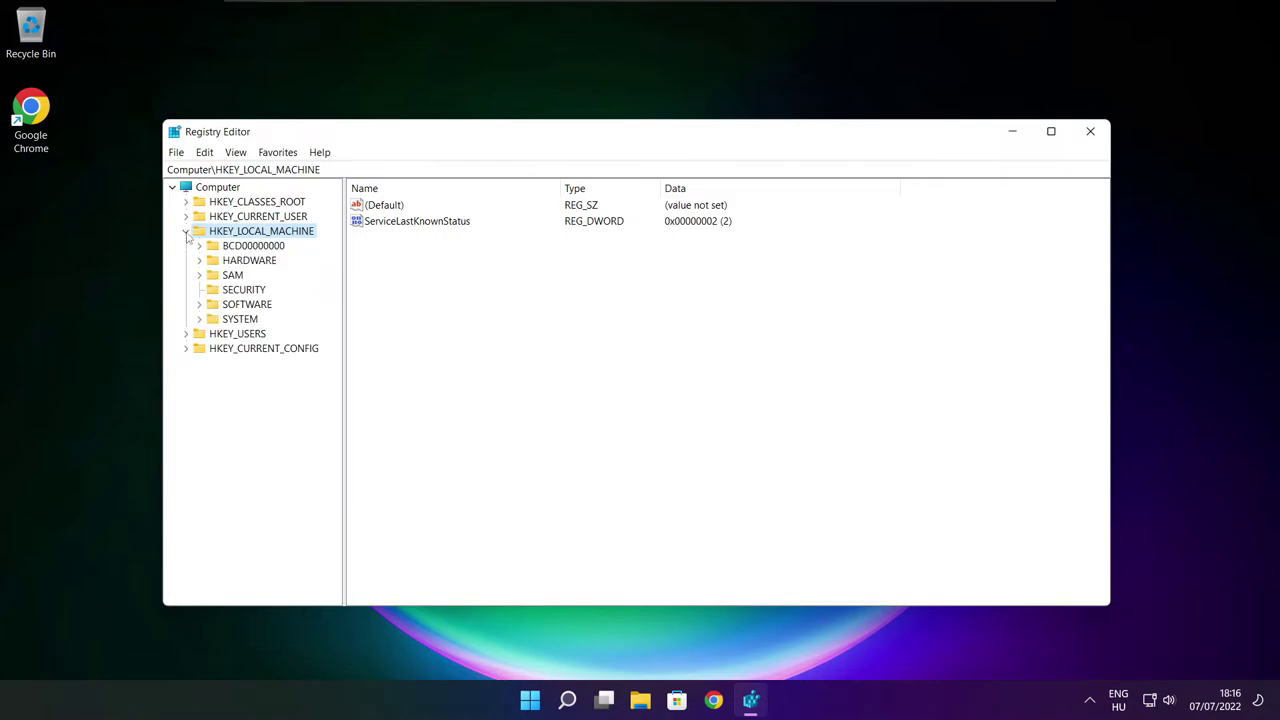
left_click(213, 308)
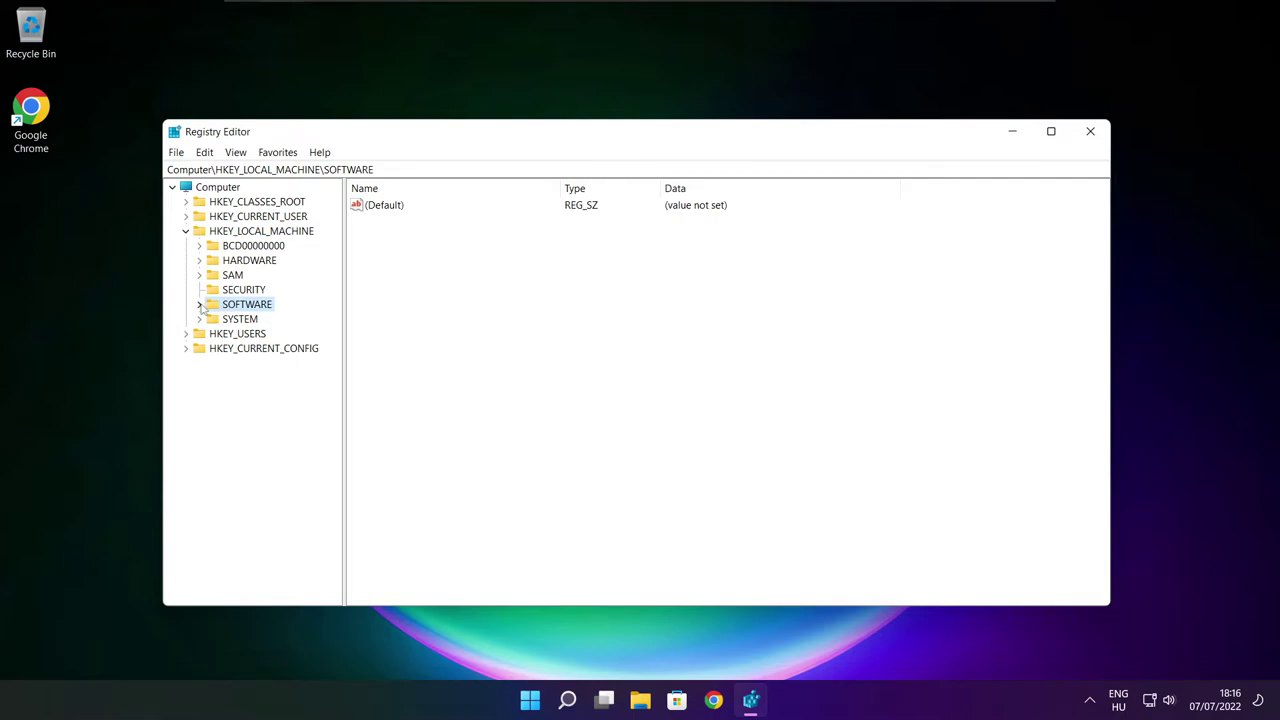
left_click(200, 305)
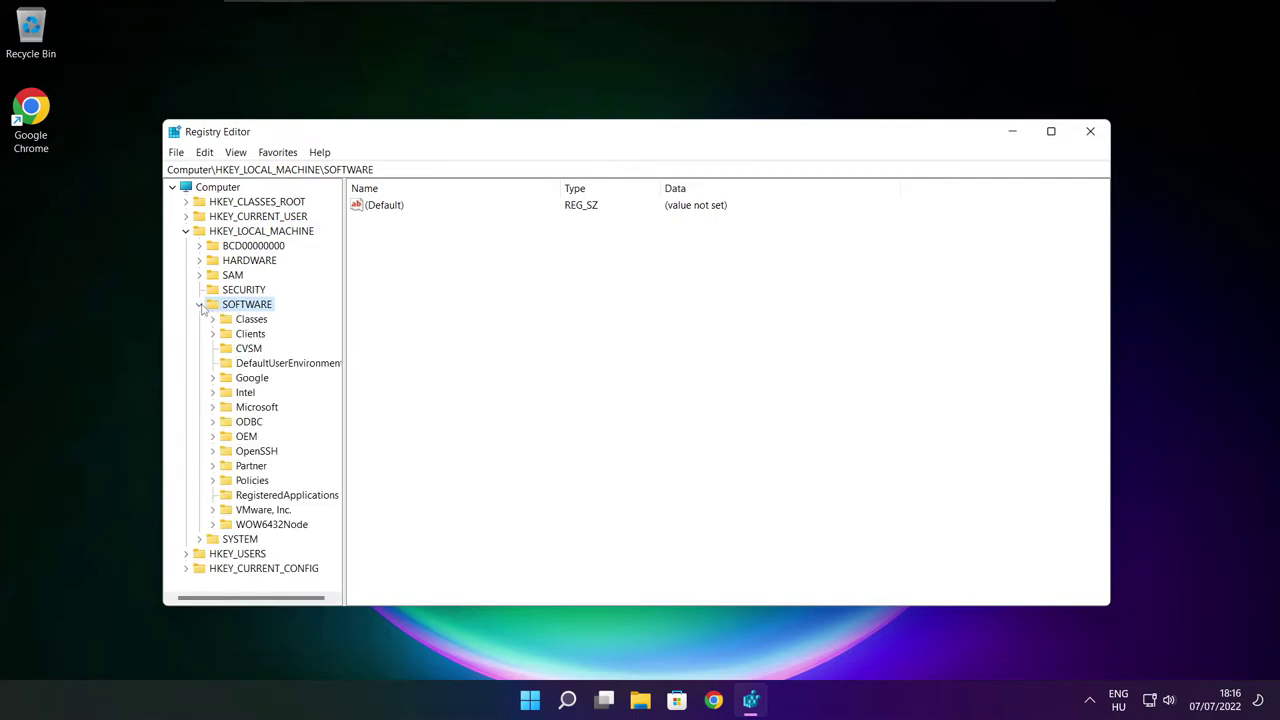
left_click(222, 410)
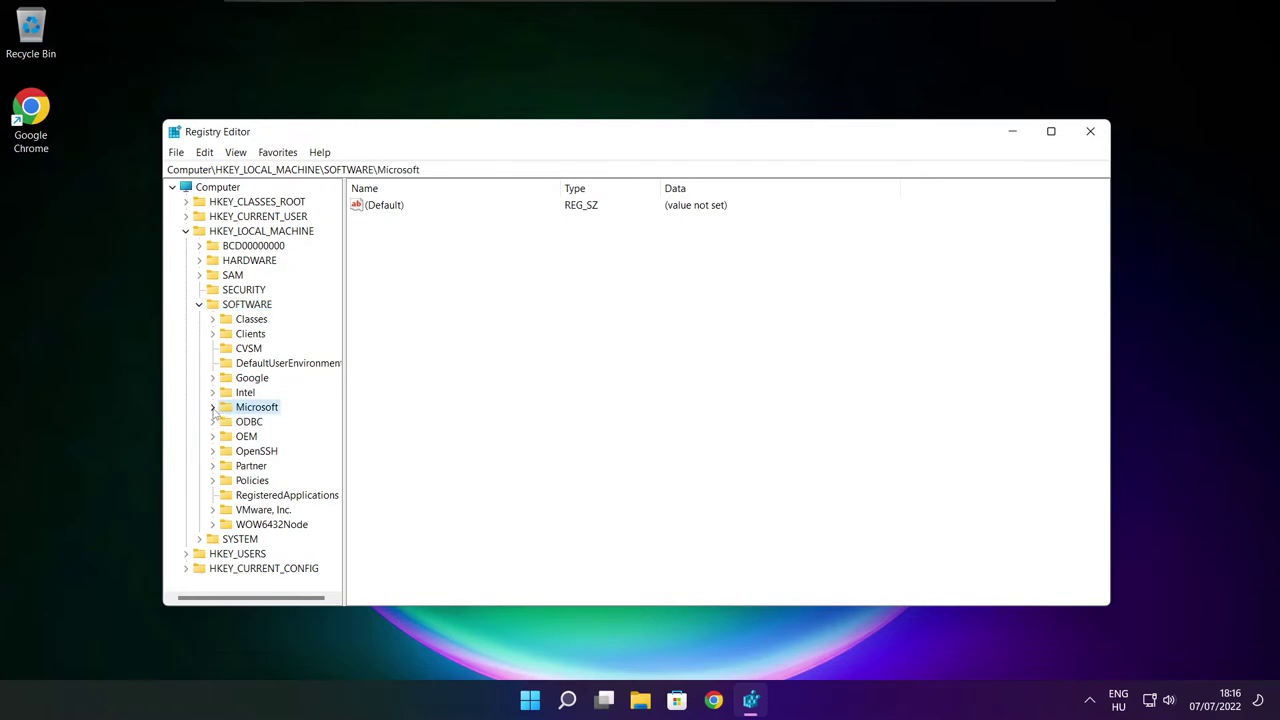
left_click(212, 408)
- Expand the PolicyManager key under Microsoft and its default subkey
scroll(255, 400, "down", 18)
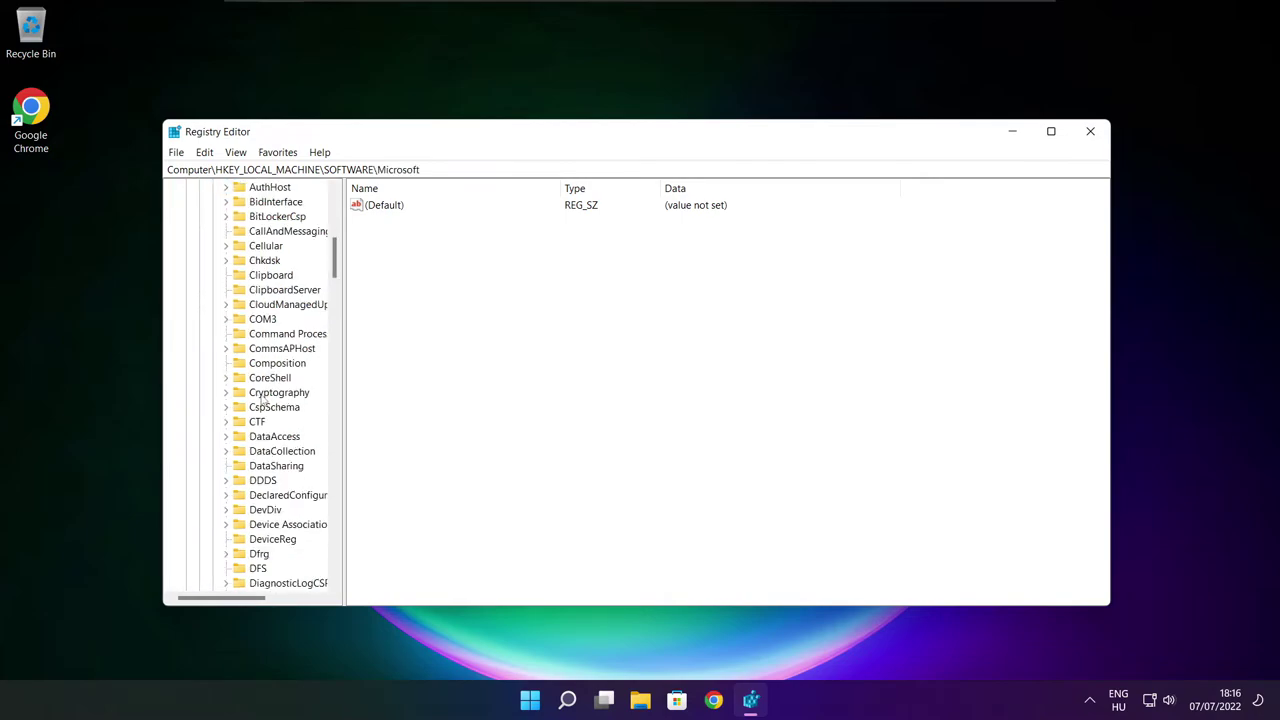
scroll(255, 400, "down", 20)
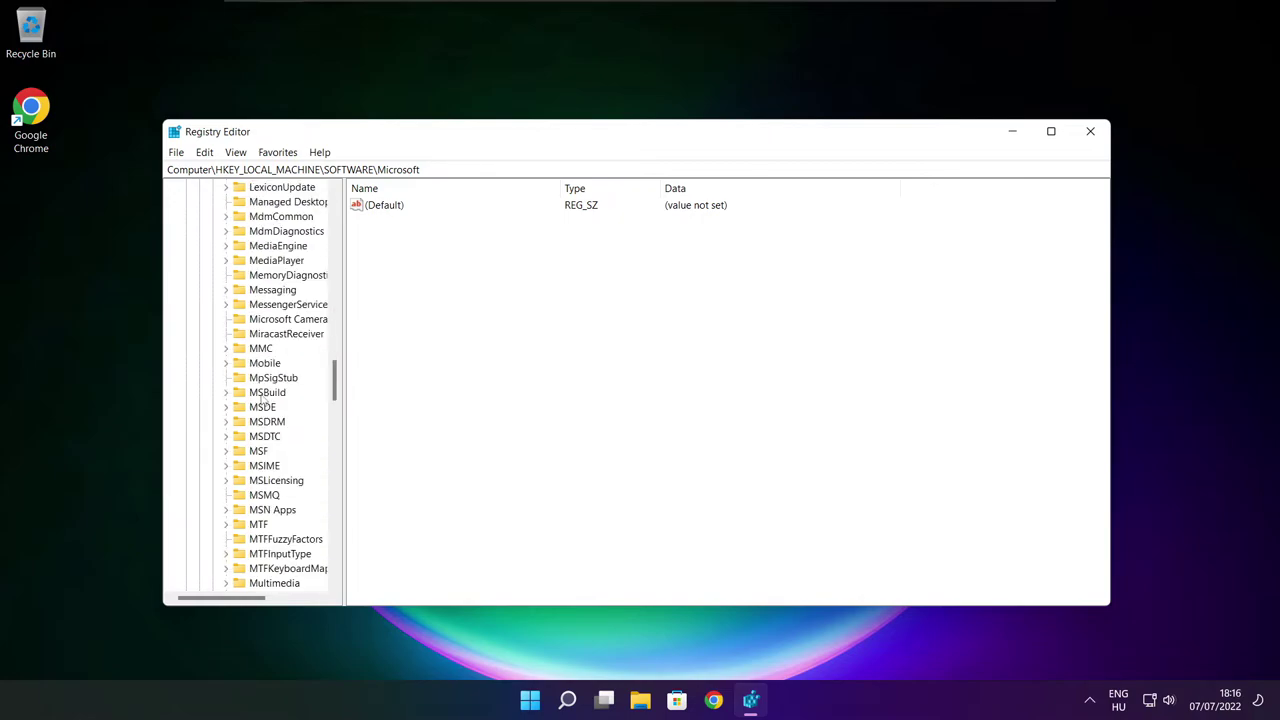
scroll(262, 400, "down", 1)
scroll(262, 398, "down", 1)
scroll(262, 380, "up", 1)
left_click(264, 382)
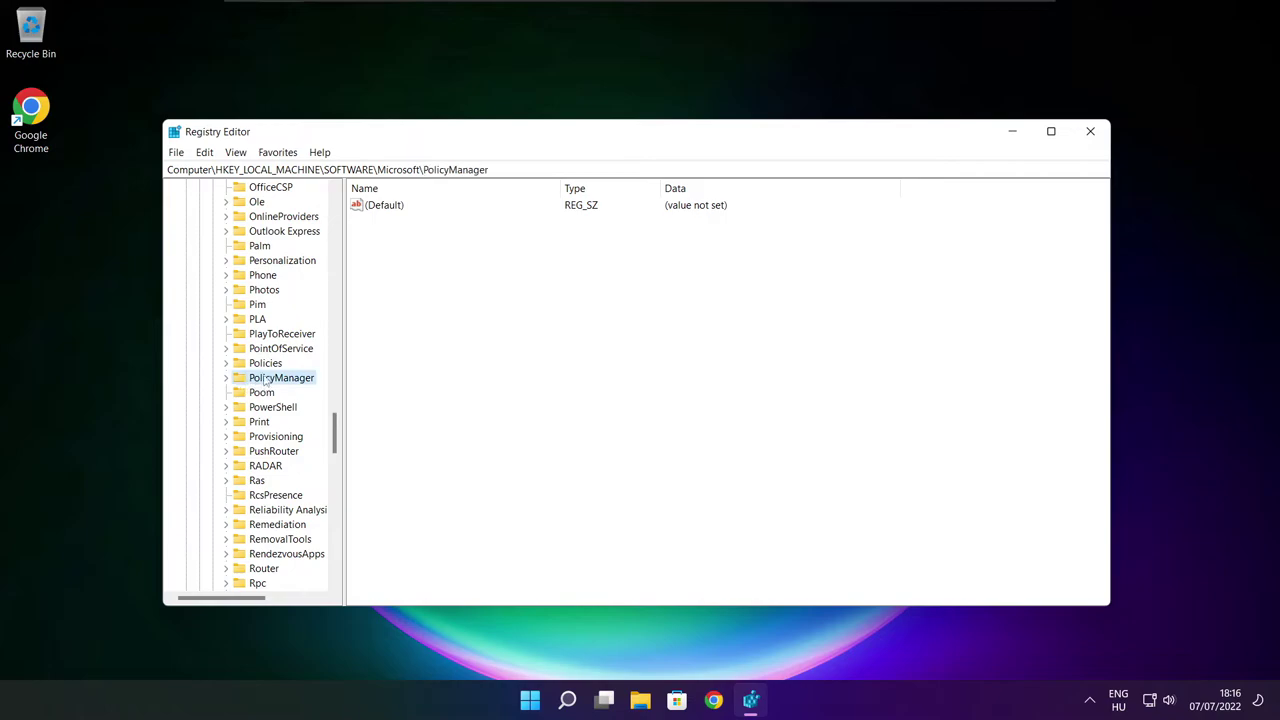
left_click(225, 378)
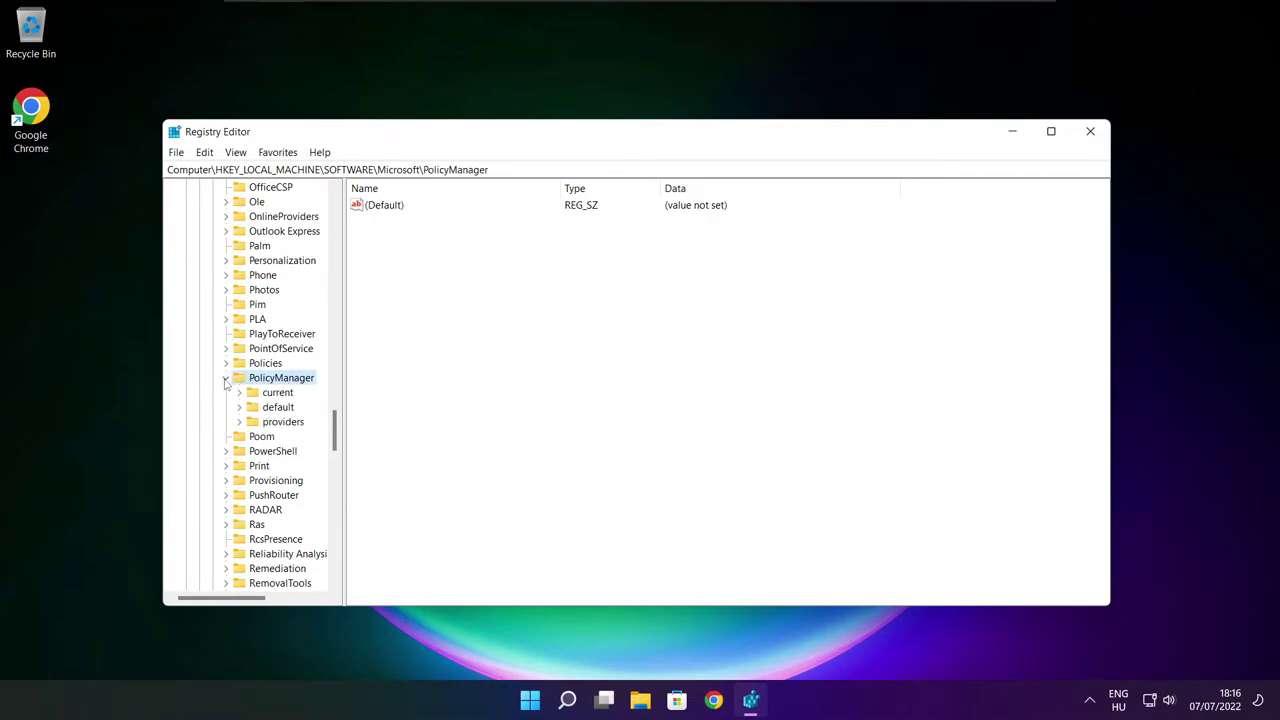
left_click(278, 410)
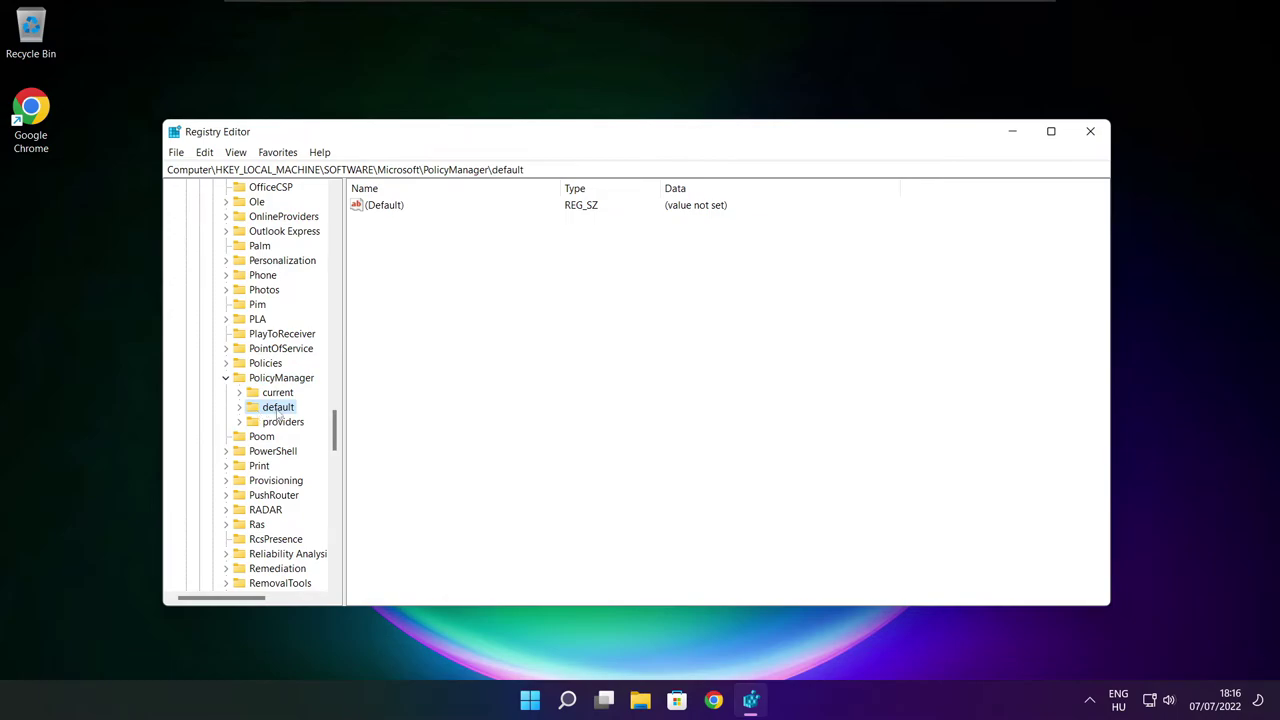
left_click(239, 408)
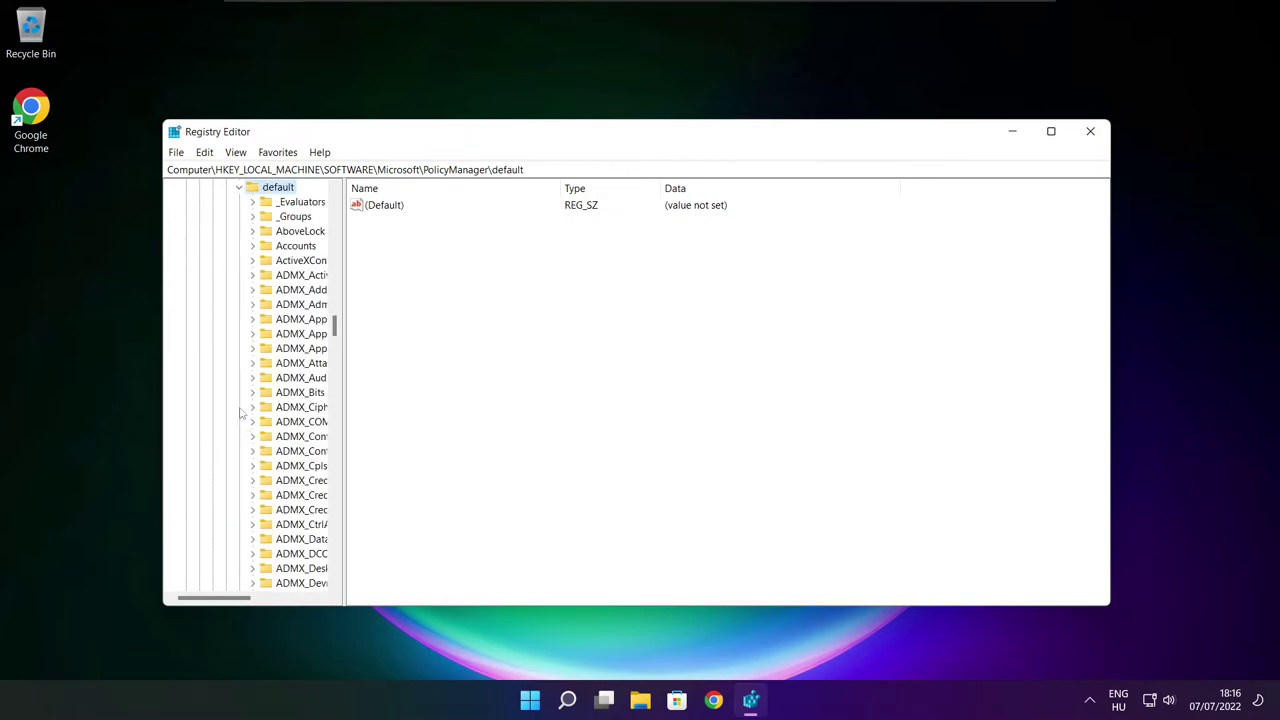
- Widen the registry tree pane, expand ApplicationManagement under the default key, and select AllowGameDVR
scroll(297, 293, "down", 20)
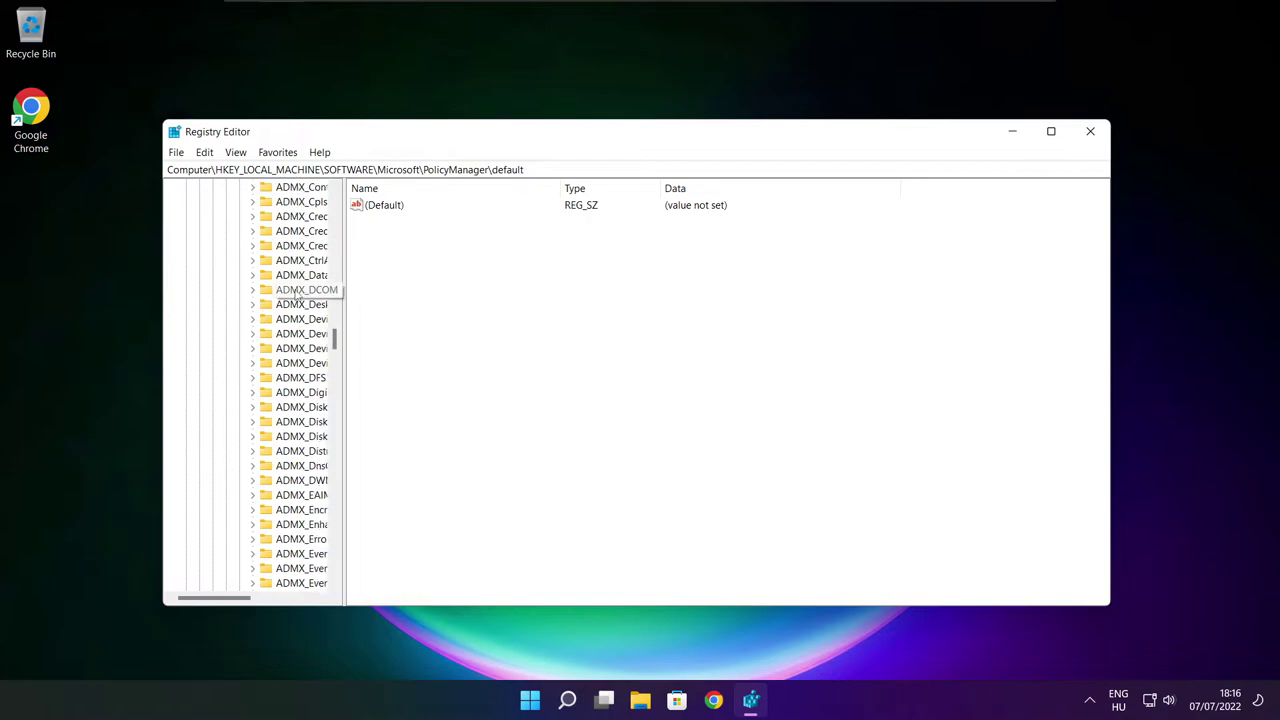
scroll(297, 290, "down", 15)
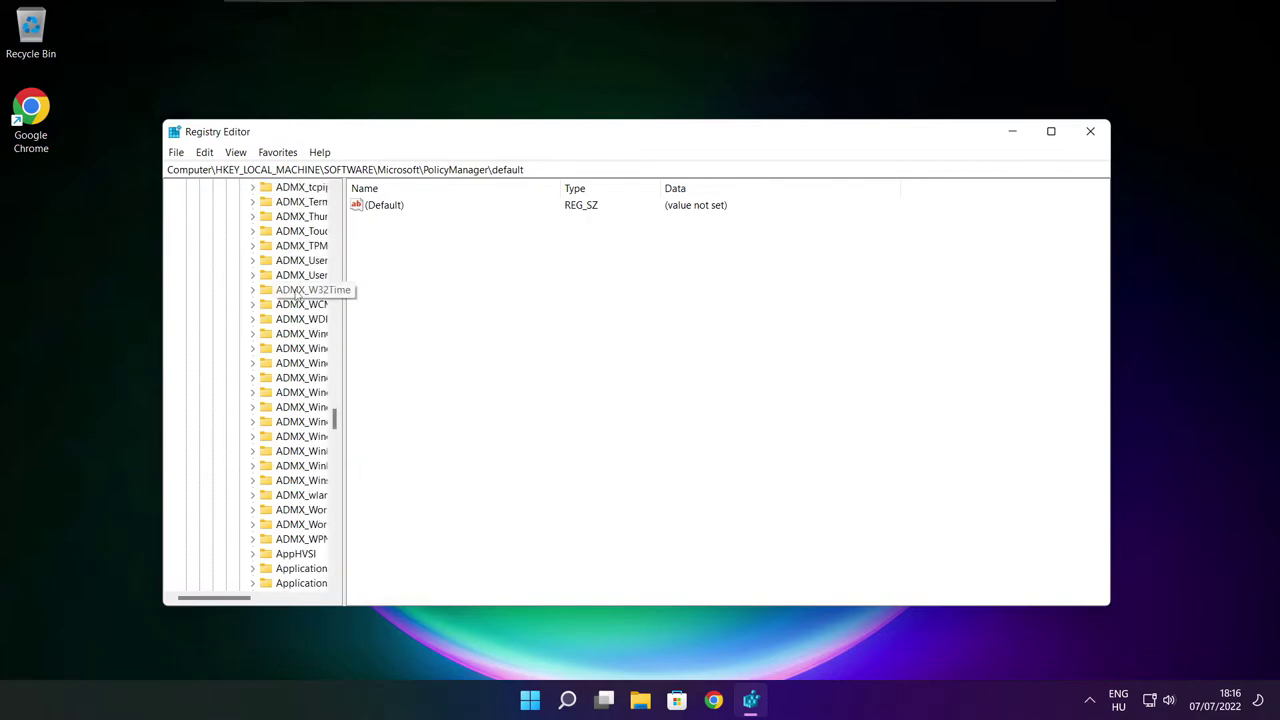
left_click_drag(341, 290, 423, 291)
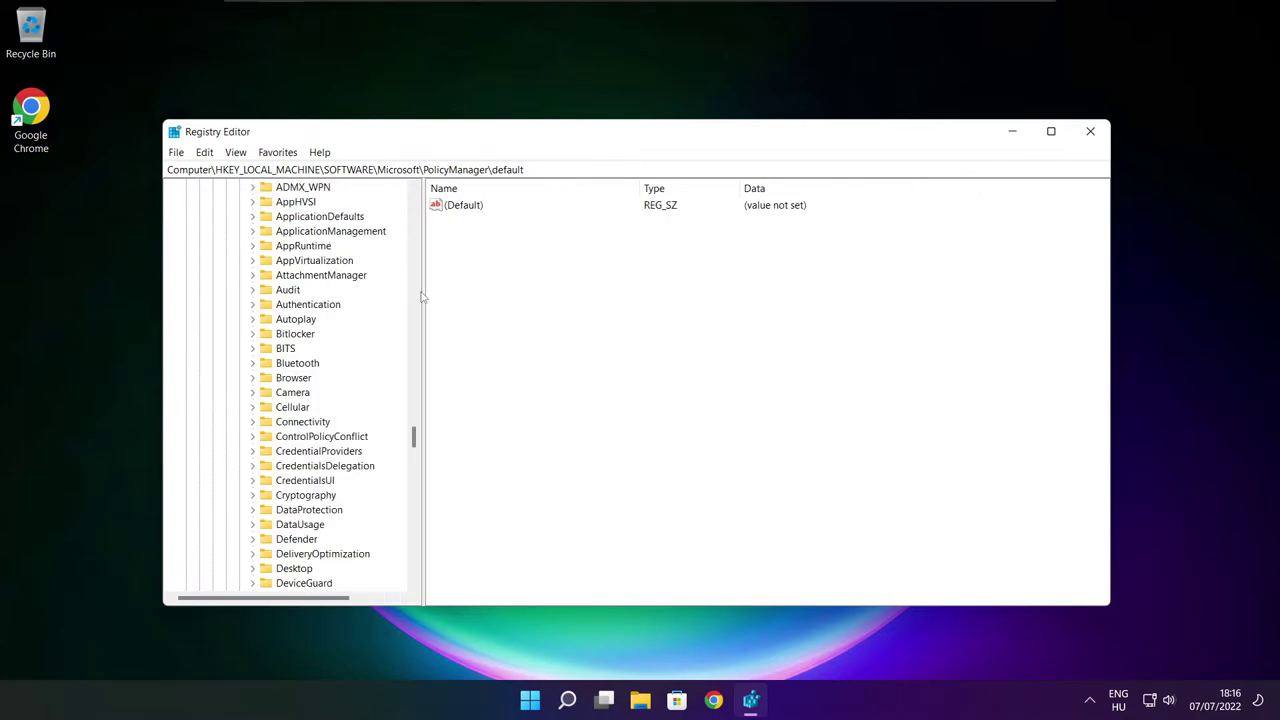
scroll(330, 280, "up", 1)
left_click(329, 276)
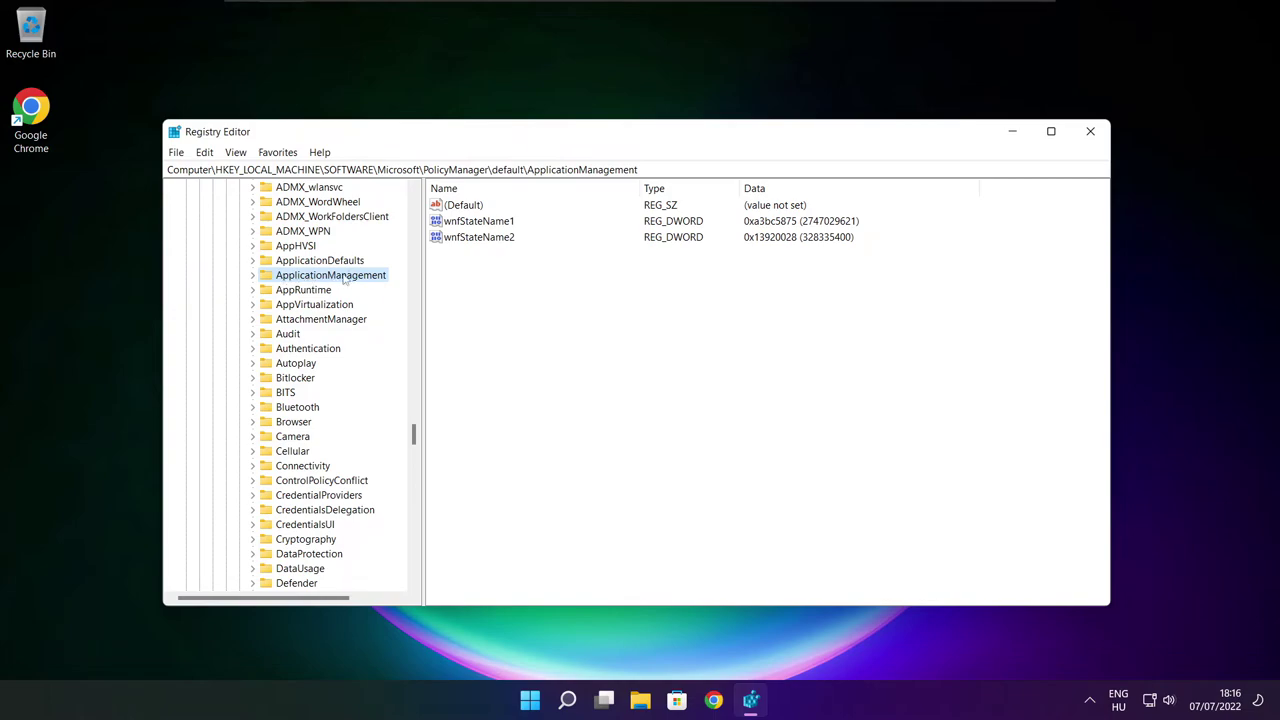
left_click(253, 276)
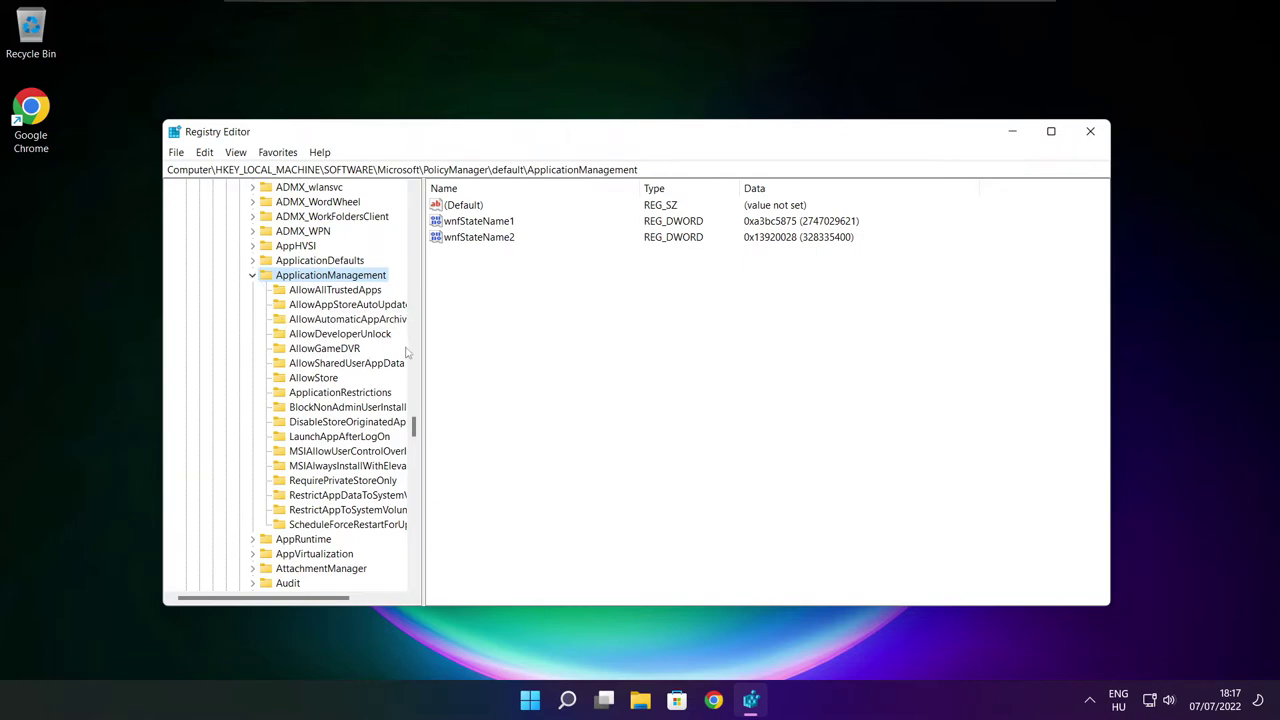
left_click_drag(421, 338, 438, 336)
left_click(324, 349)
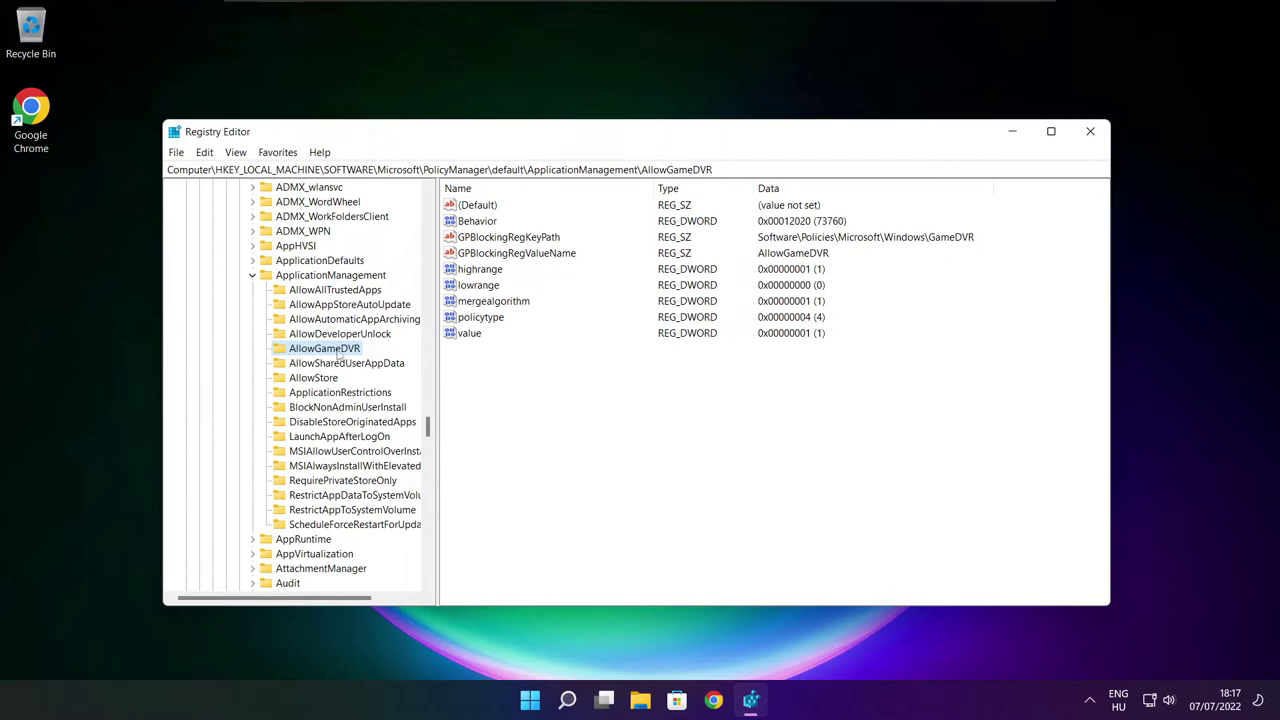
- Set the data of the AllowGameDVR key's "value" entry to 0 and close Registry Editor
left_click(468, 336)
double_click(470, 336)
left_click_drag(358, 214, 649, 266)
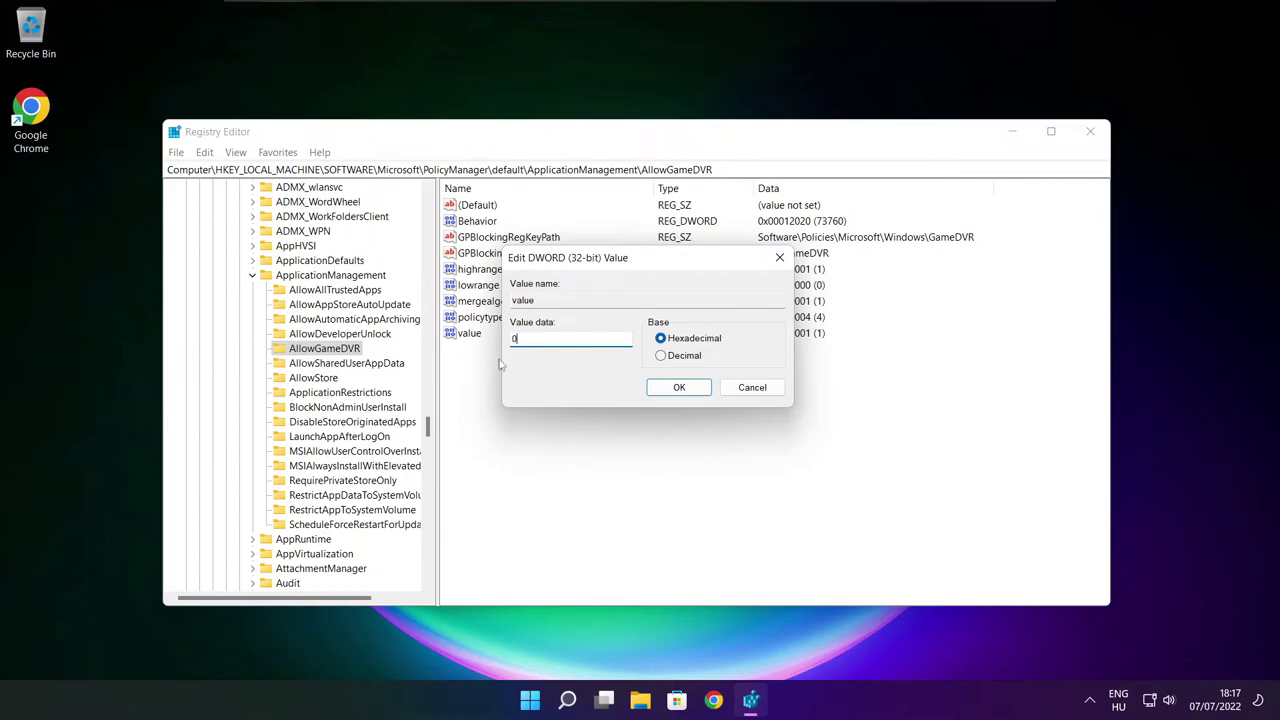
left_click(678, 388)
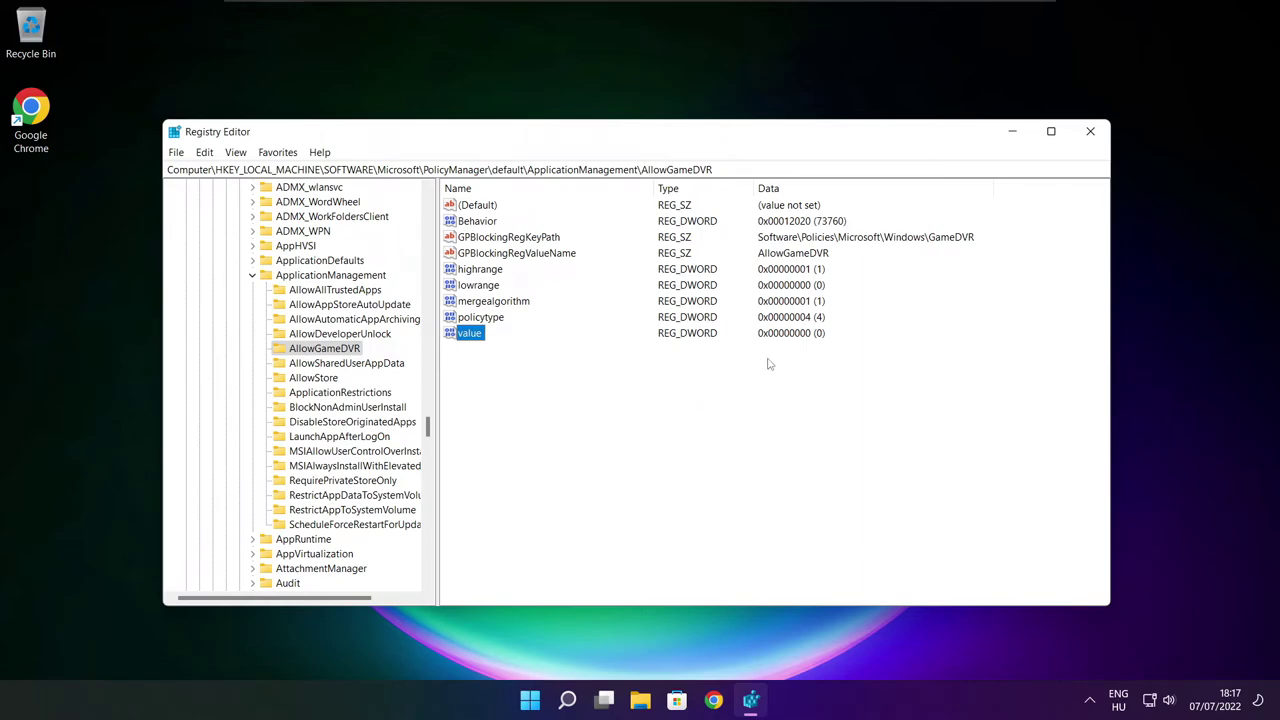
left_click(1092, 134)
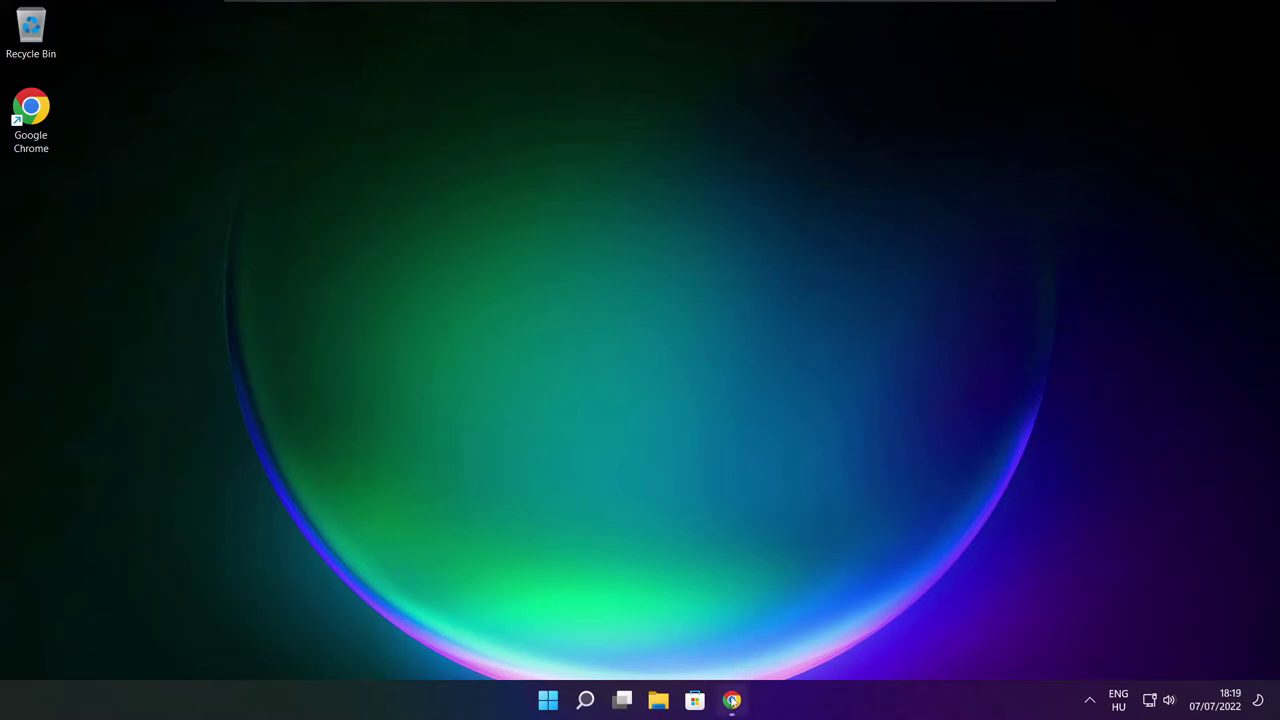
- Switch to Chrome and download the English DirectX End-User Runtime Web Installer from the Microsoft Download Center page
left_click(700, 650)
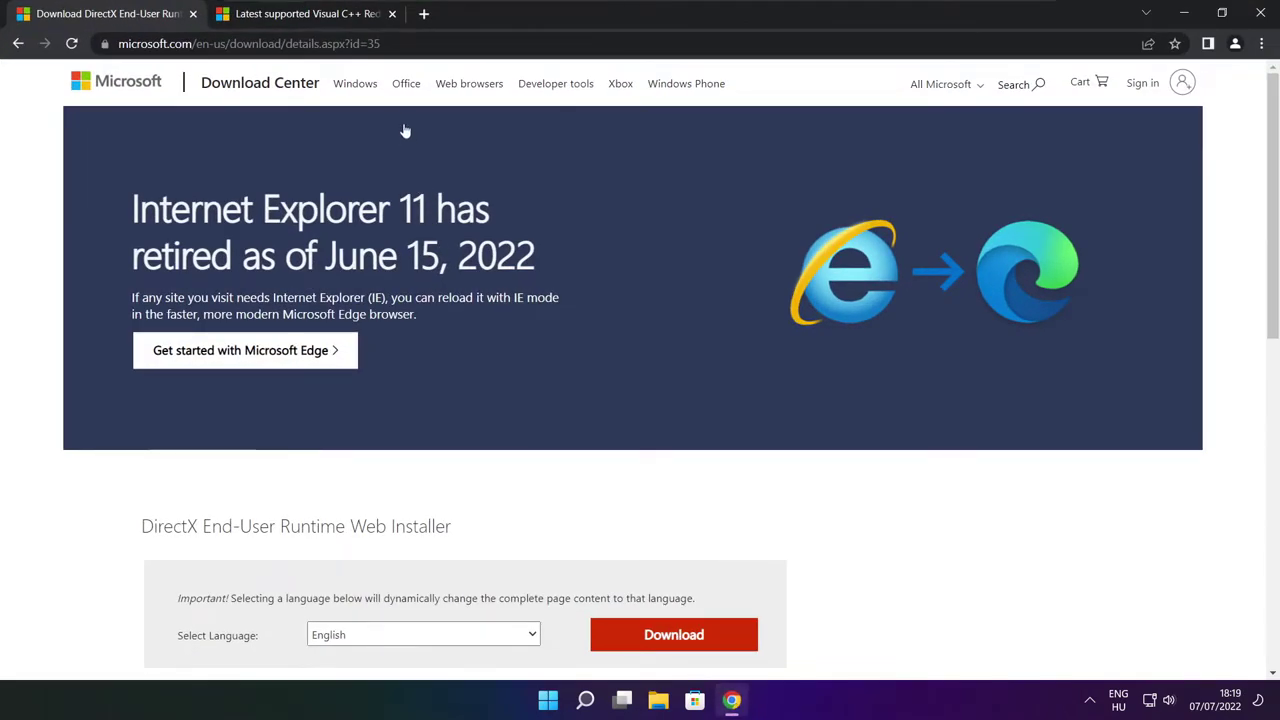
mouse_move(384, 43)
left_mouse_down()
mouse_move(118, 43)
mouse_move(382, 43)
left_mouse_up()
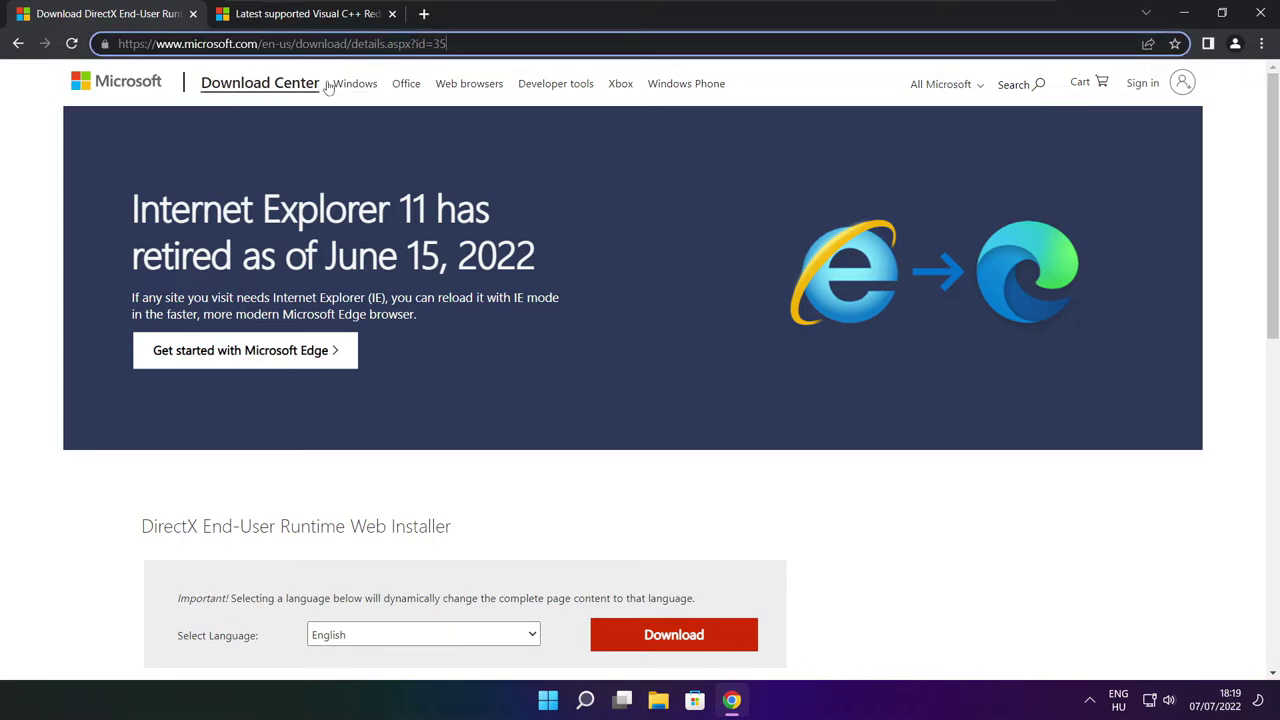
left_click(461, 482)
left_click_drag(1265, 190, 1268, 298)
left_click_drag(470, 275, 108, 280)
left_click(510, 282)
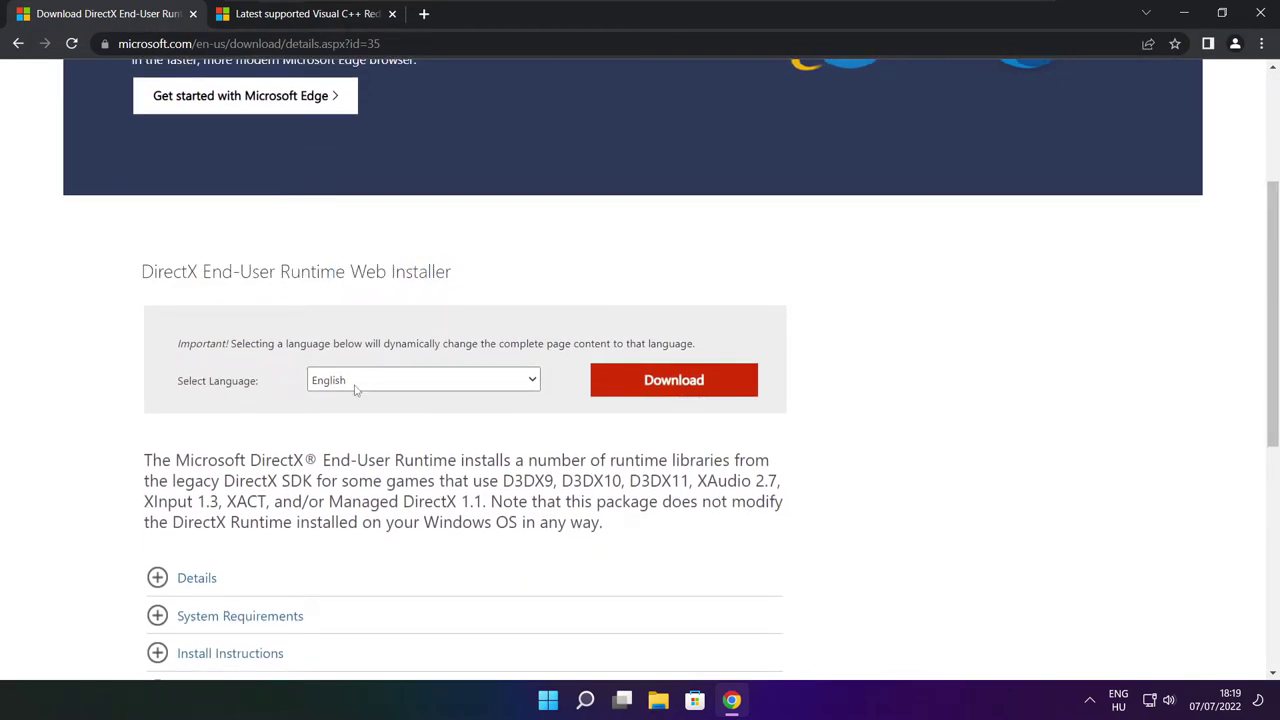
left_click(678, 384)
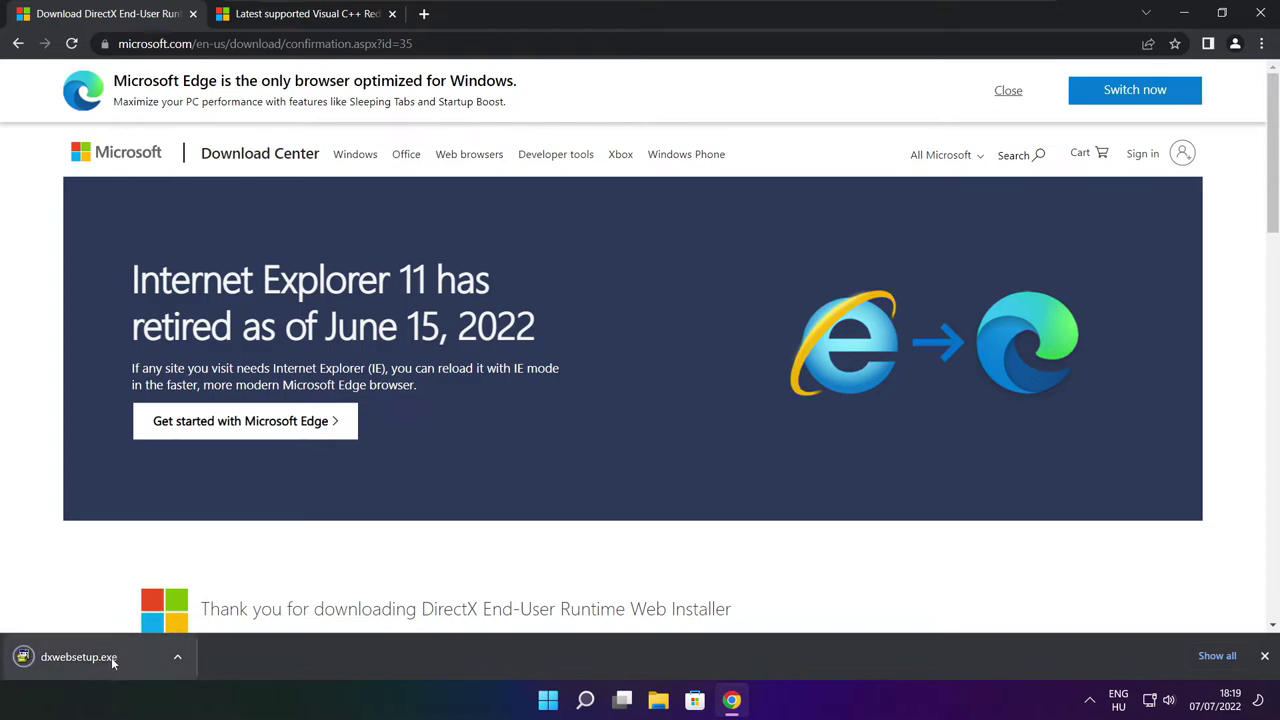
- Run the downloaded dxwebsetup.exe, move its window to the middle, read through the license terms, and accept the agreement
left_click(120, 656)
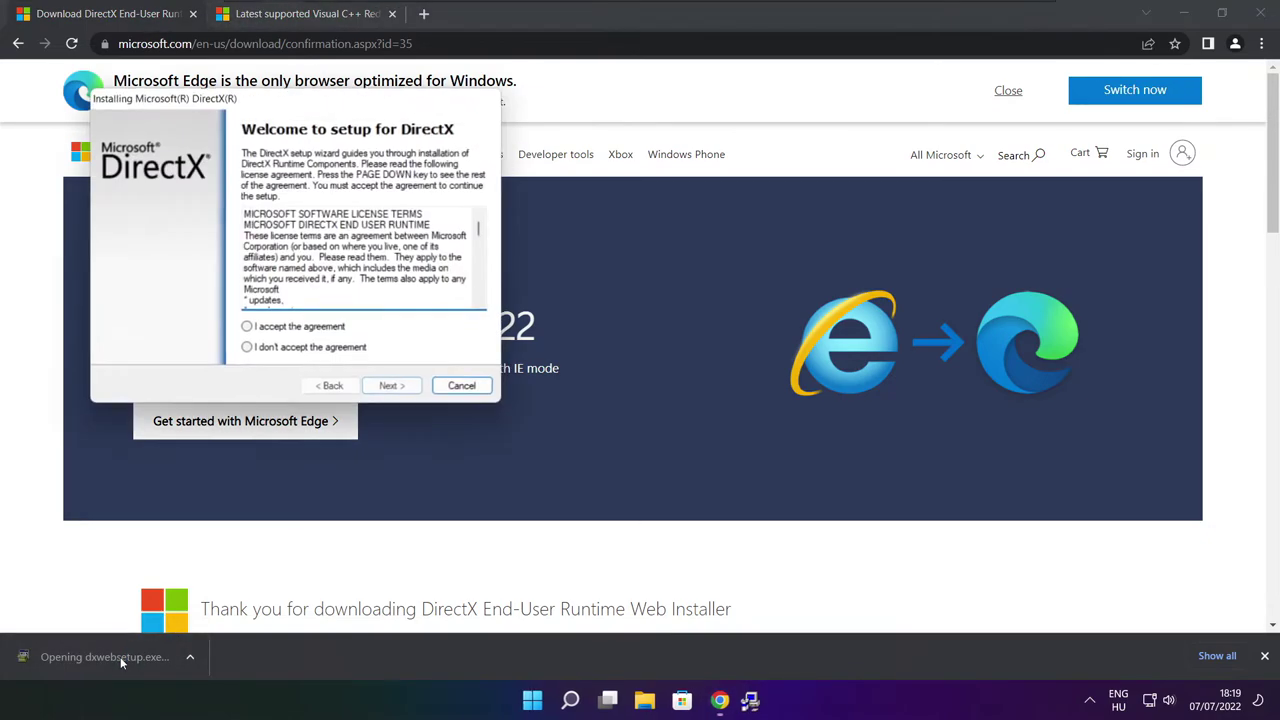
left_click_drag(309, 114, 609, 192)
left_click_drag(821, 320, 821, 380)
left_click(614, 424)
left_click(730, 478)
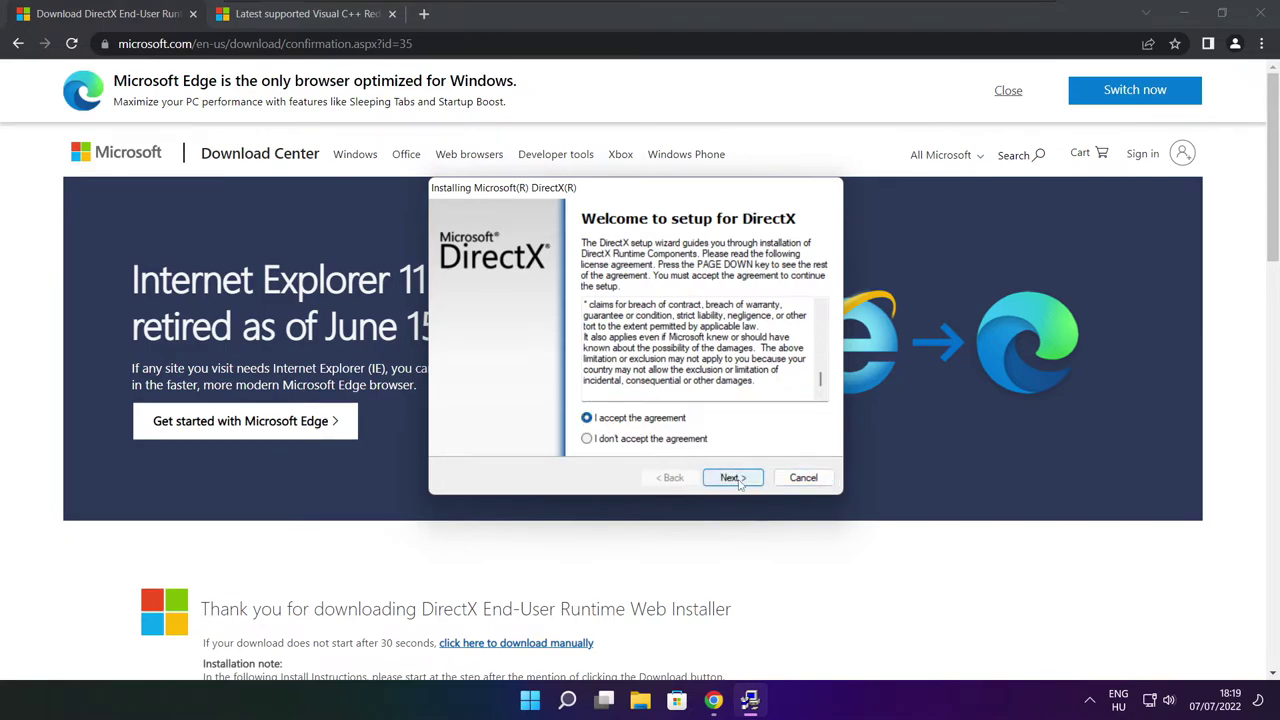
- Advance through the DirectX setup pages to install the DirectX Runtime Optional Components
left_click(576, 362)
left_click(746, 479)
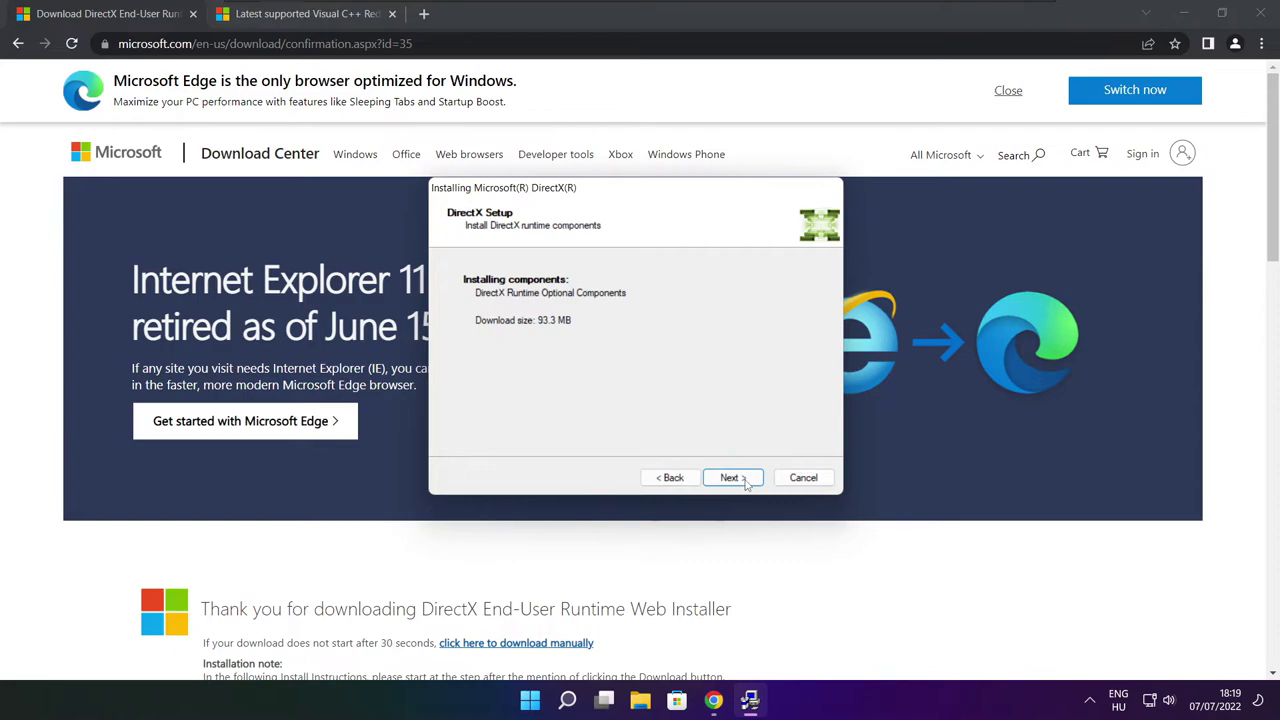
left_click(735, 481)
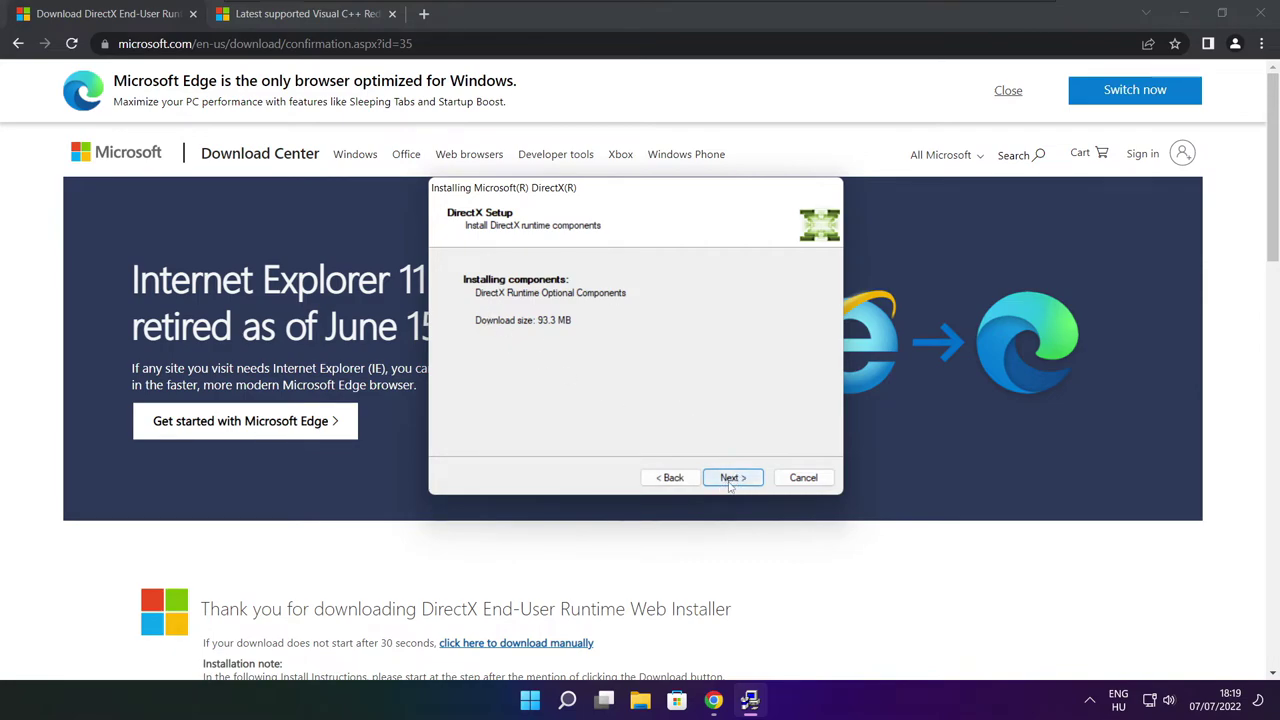